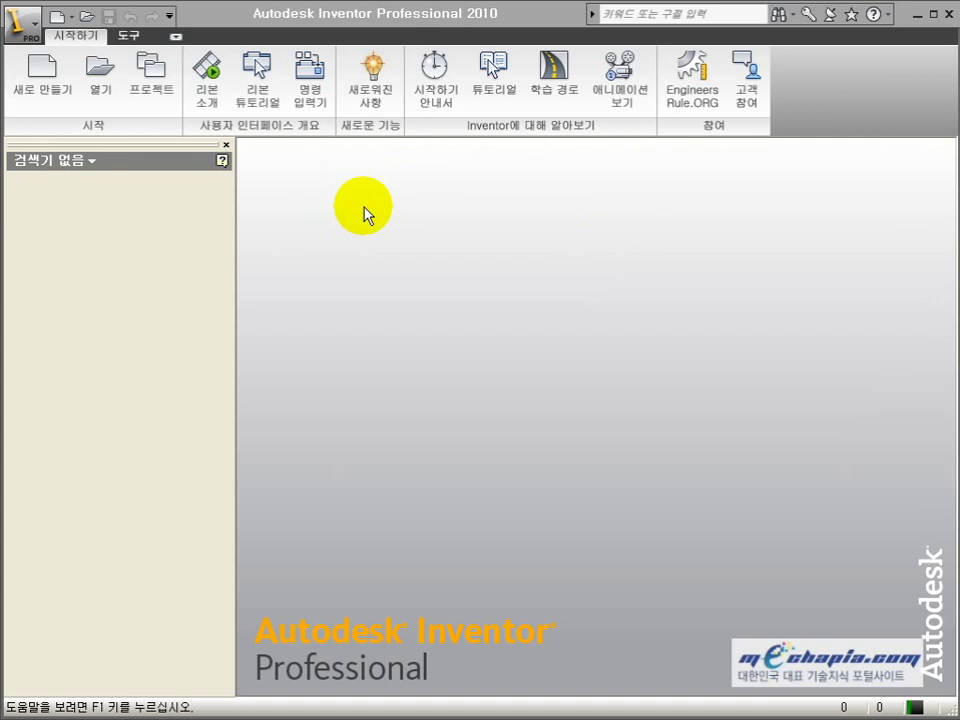
Open the project manager and review the locations and settings of the listed projects, including AirSystemAssy, Carriage, Default and Designs
click(152, 96)
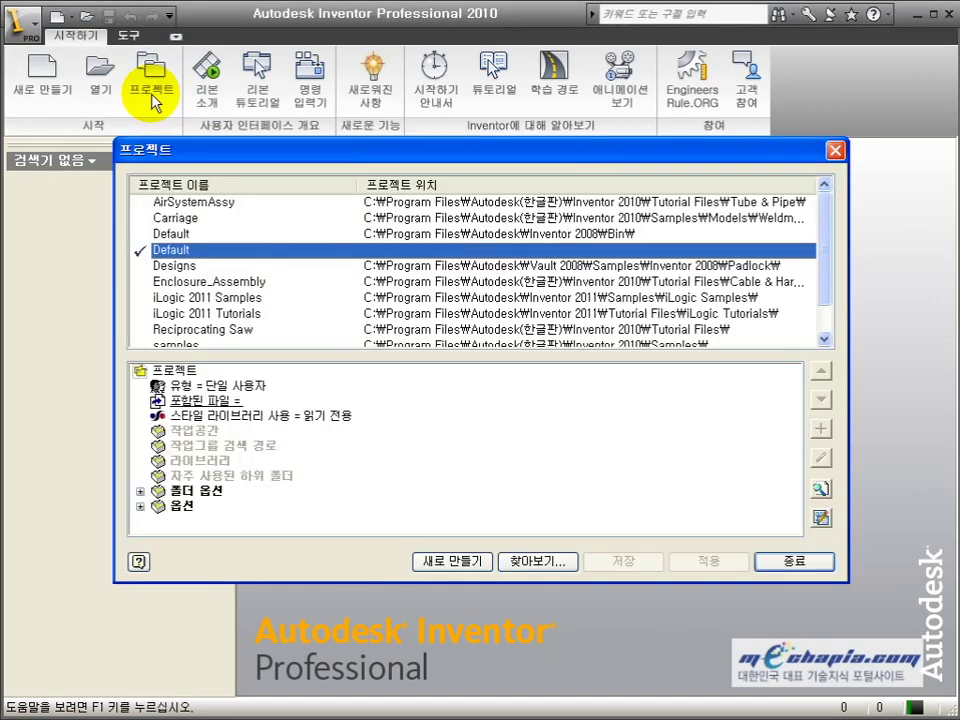
click(268, 206)
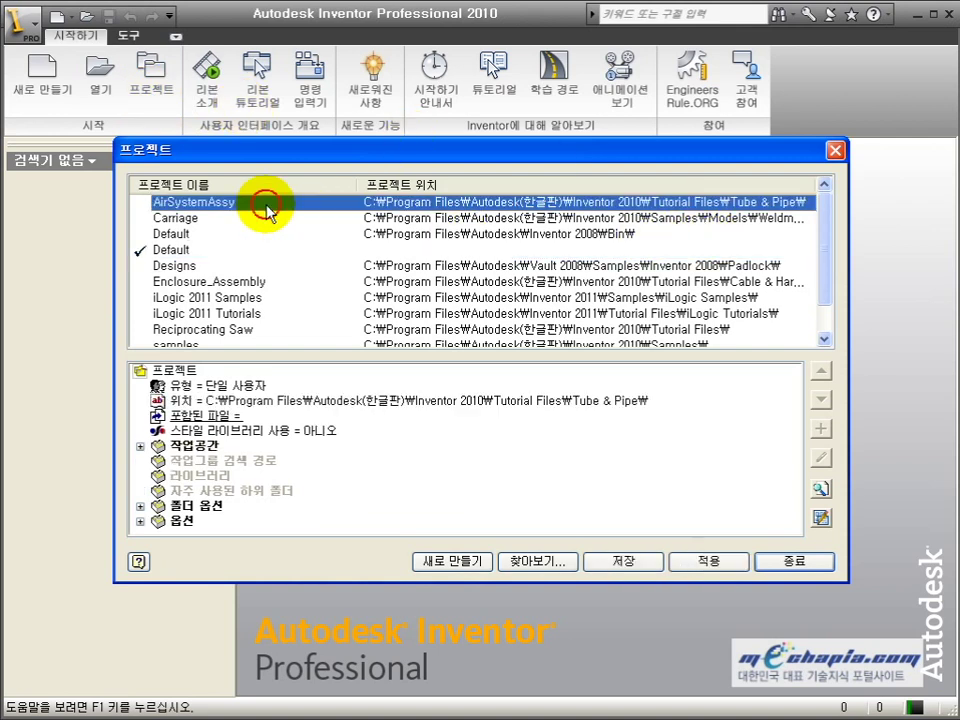
click(224, 218)
click(203, 234)
click(193, 251)
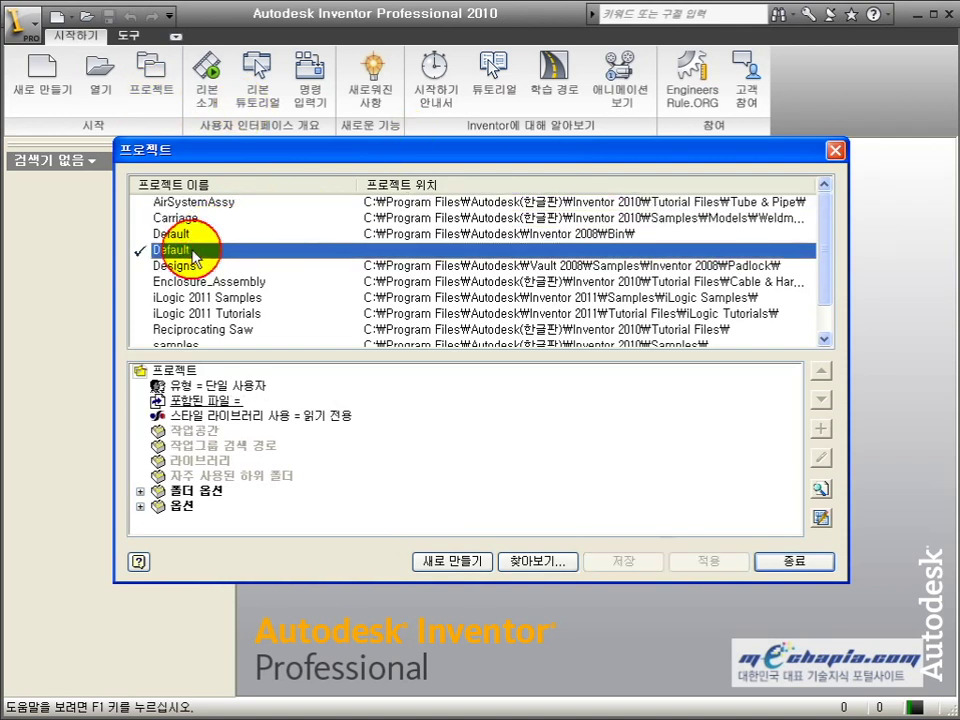
click(185, 266)
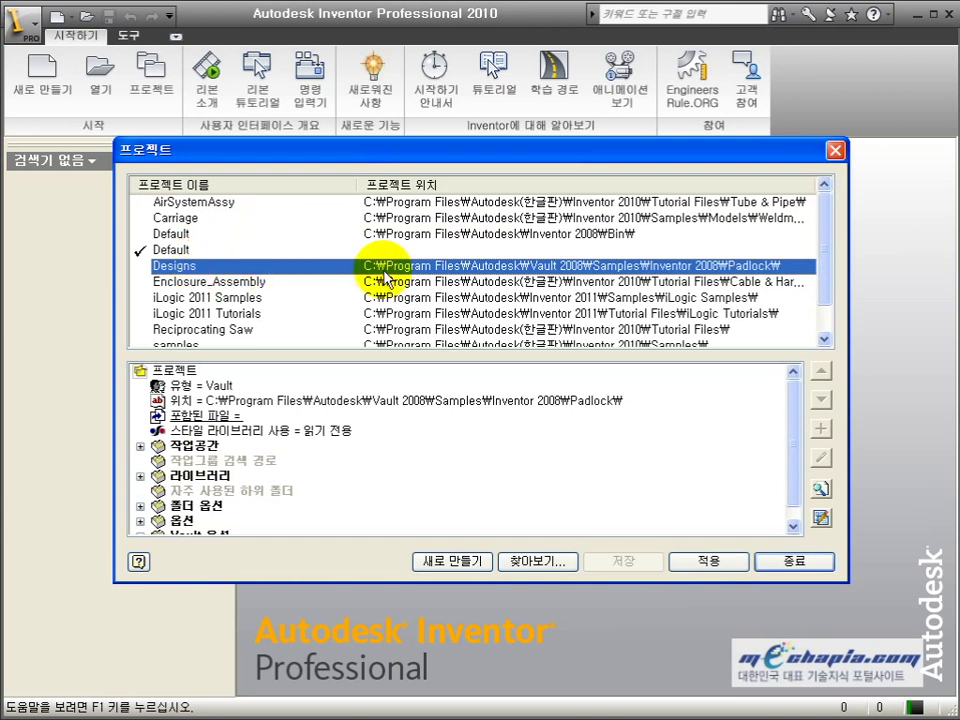
click(215, 205)
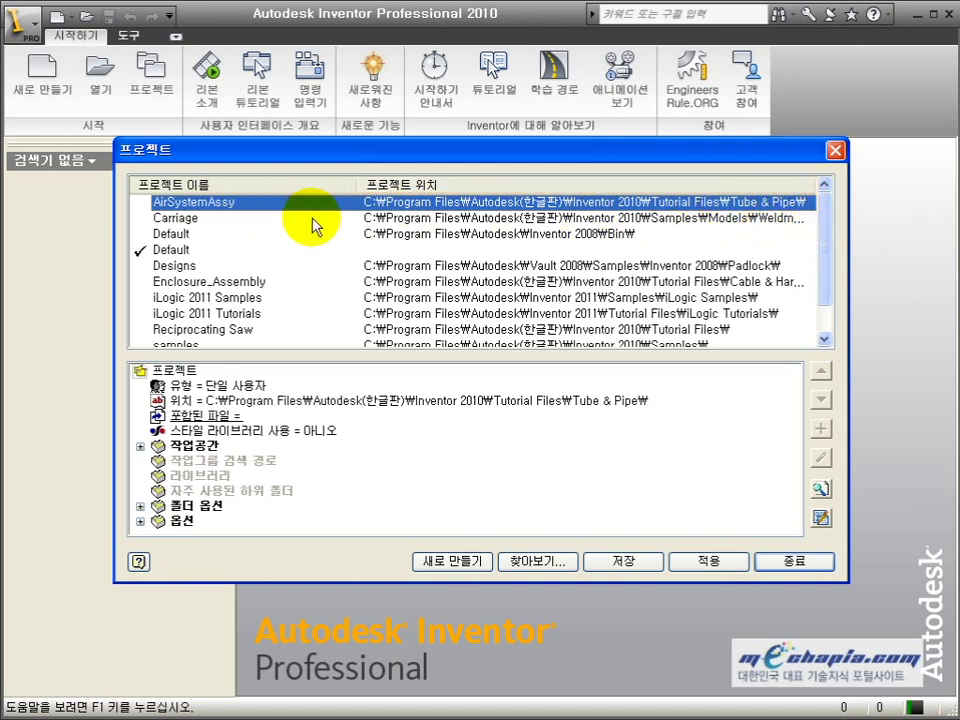
click(438, 218)
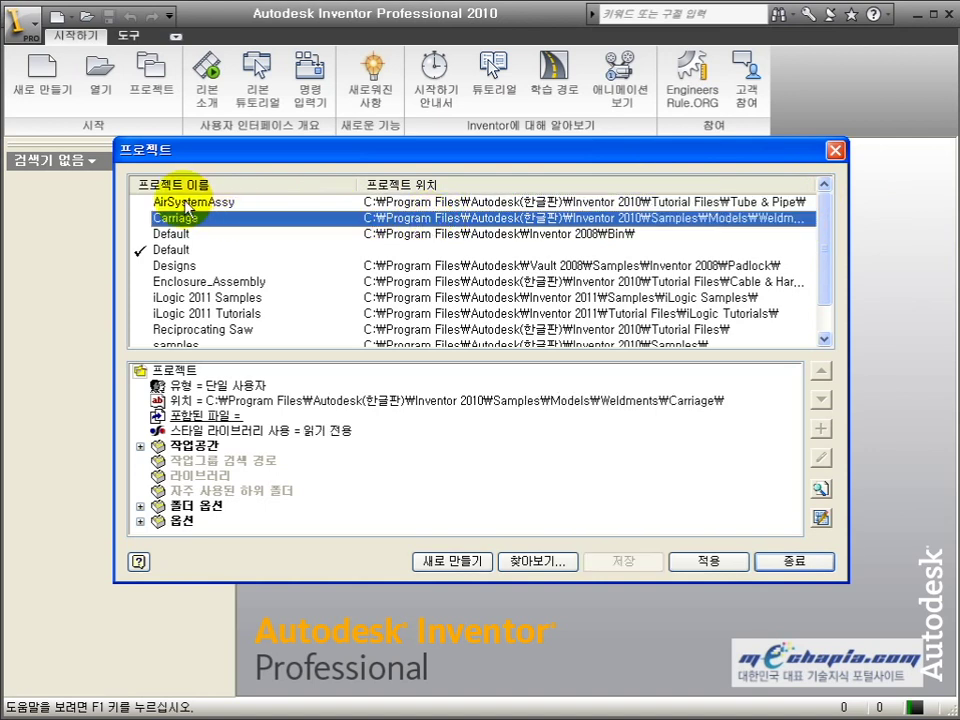
click(155, 250)
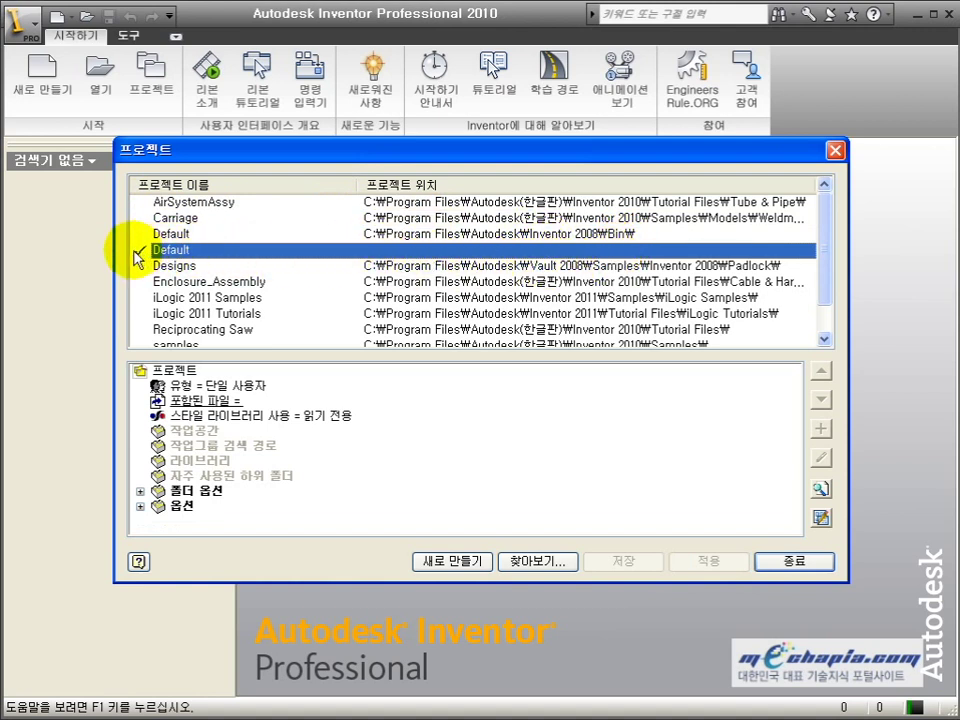
Make AirSystemAssy the active project
click(176, 204)
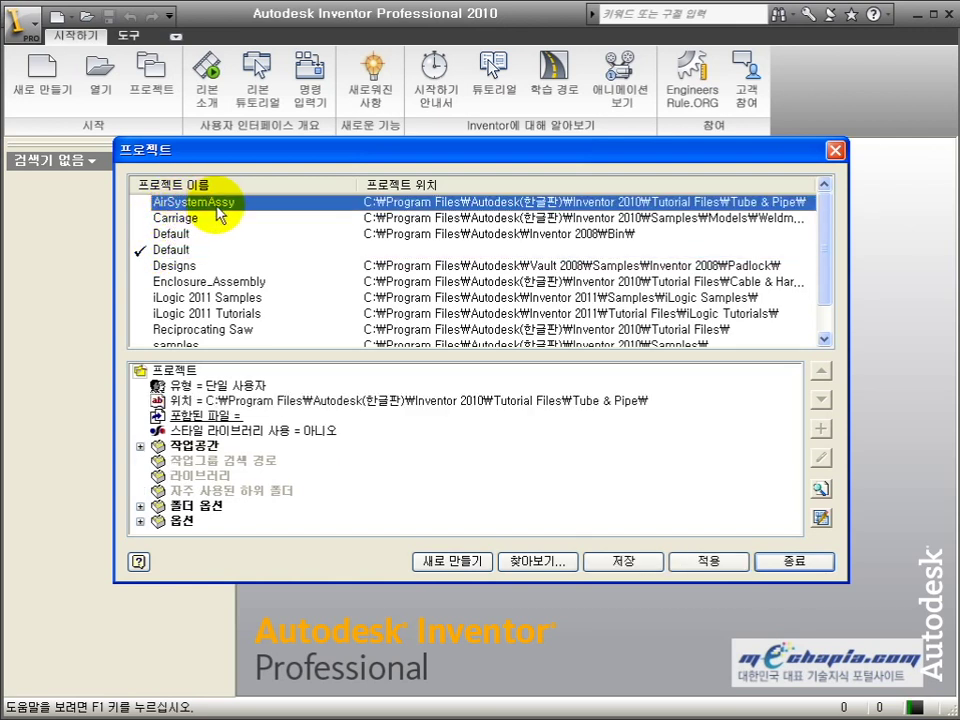
double_click(178, 206)
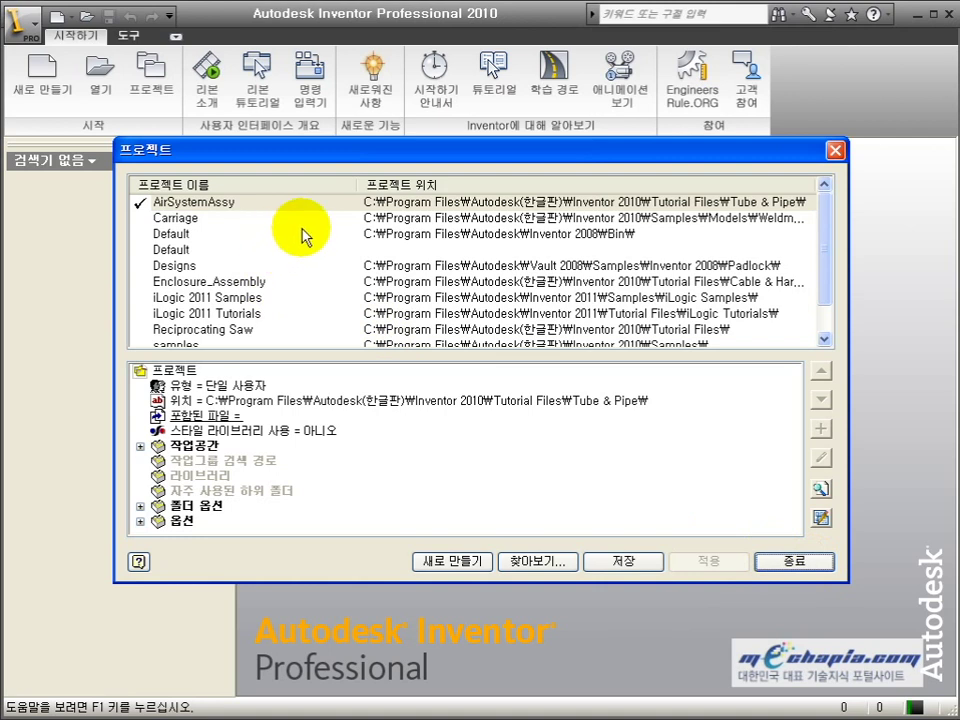
click(226, 208)
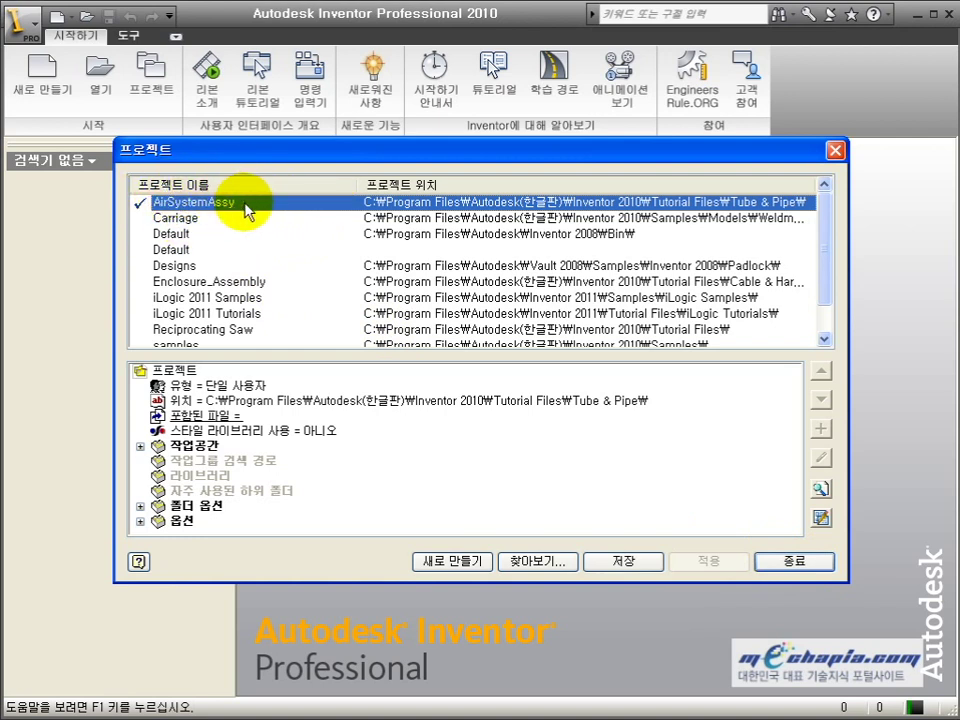
Review the locations of the other listed projects, such as Enclosure_Assembly and iLogic 2011 Tutorials, and close the project manager
click(266, 282)
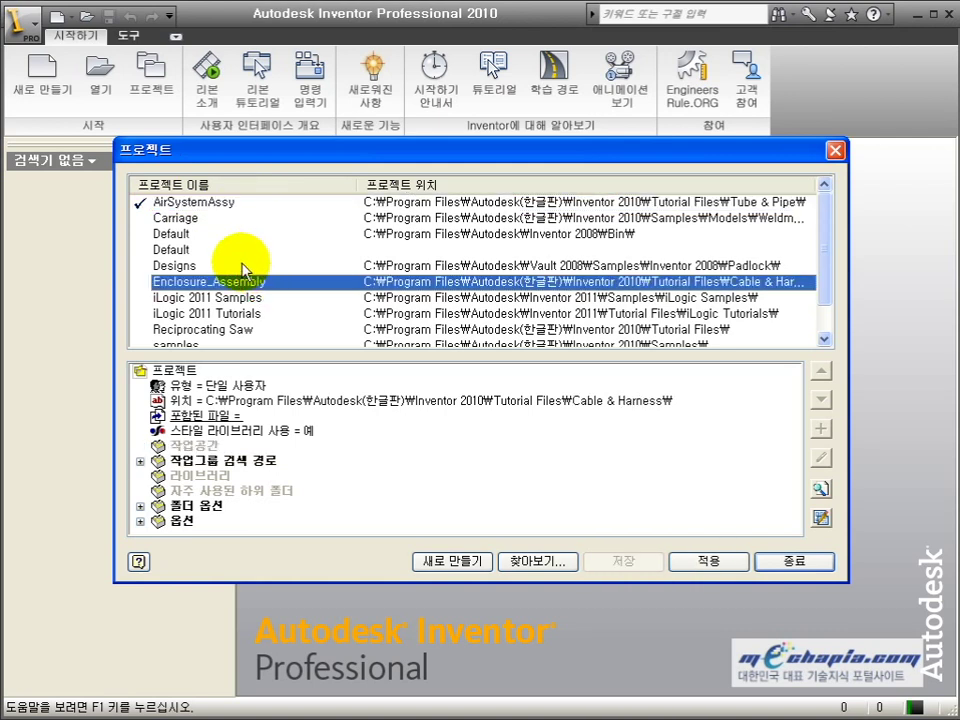
scroll(255, 270, down, 1)
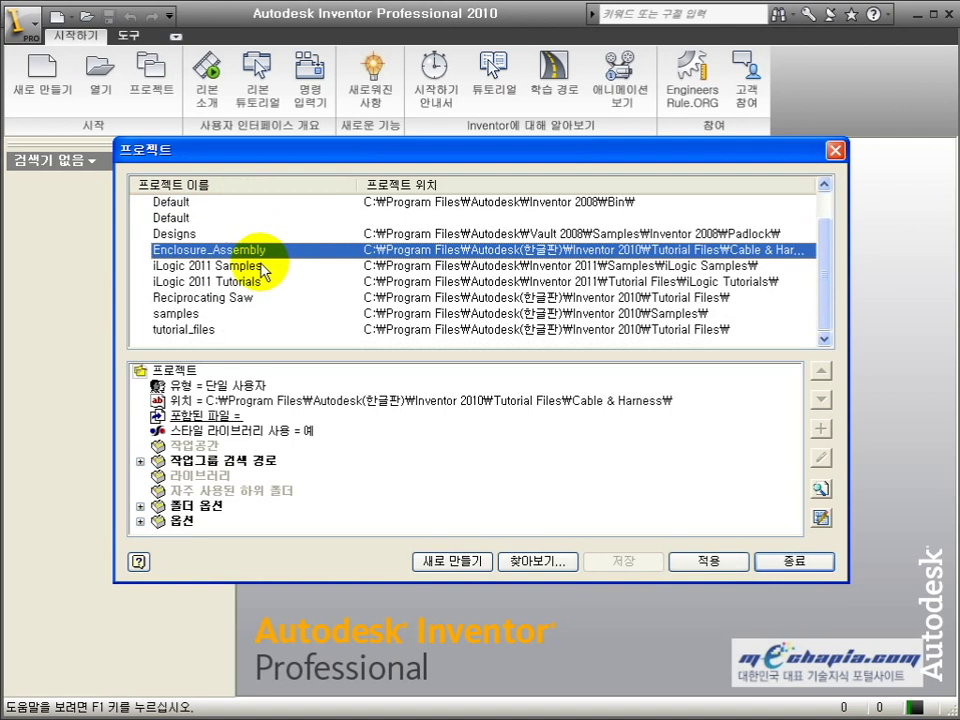
scroll(262, 272, up, 1)
scroll(264, 270, down, 1)
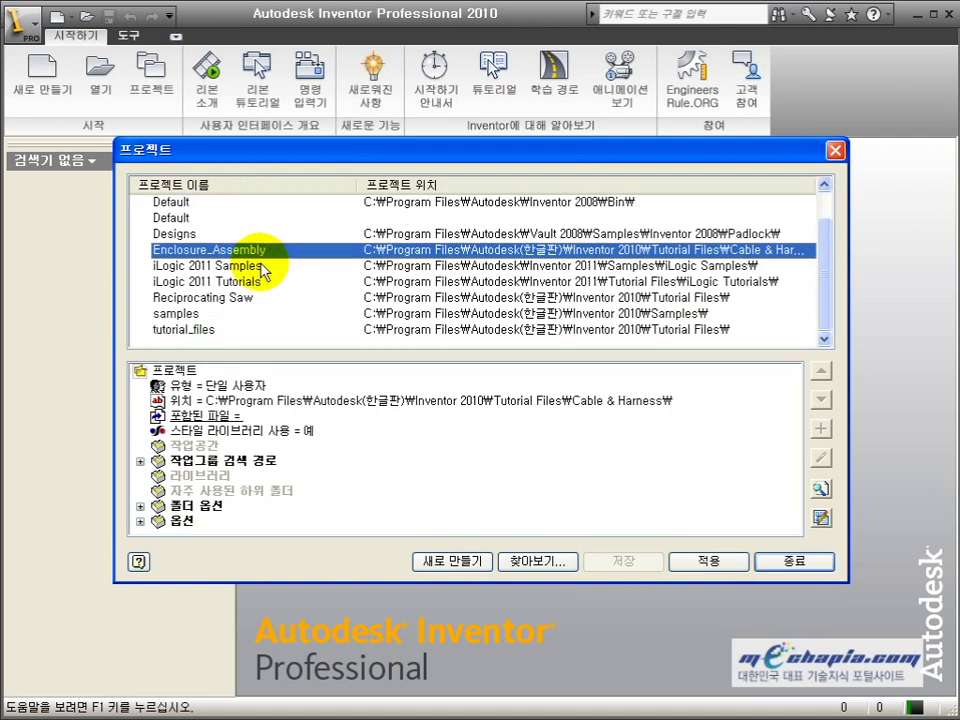
click(168, 281)
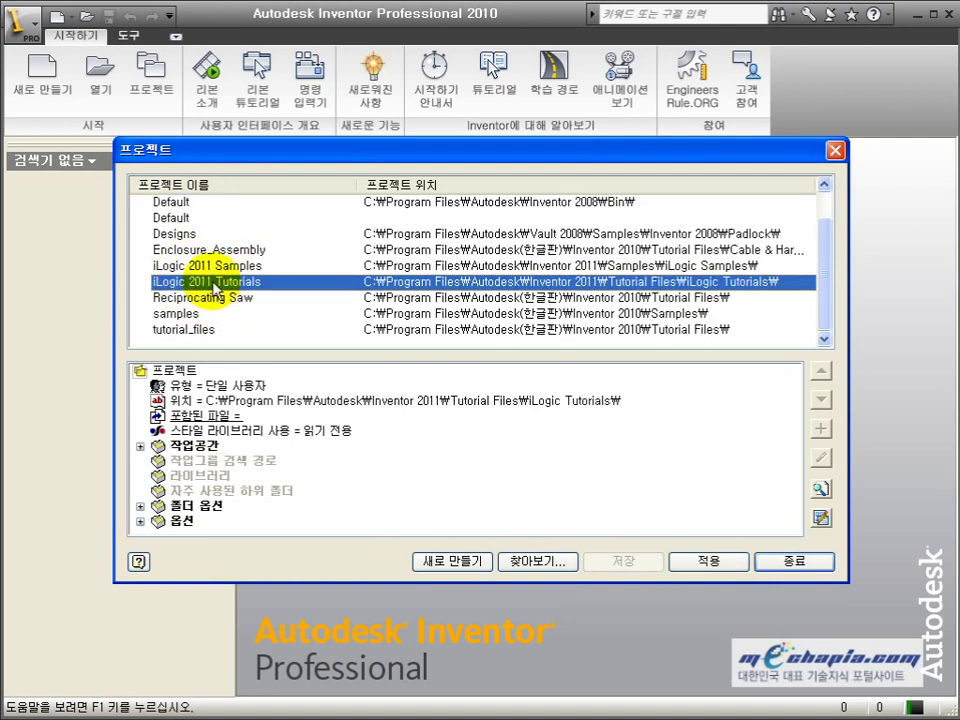
scroll(225, 280, up, 1)
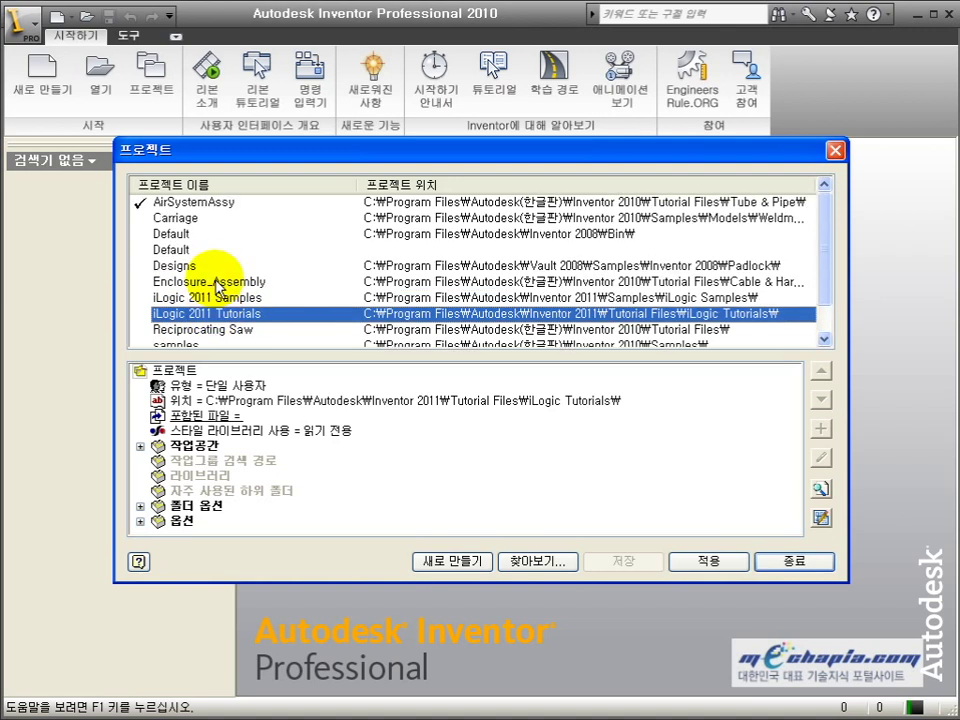
scroll(225, 283, down, 1)
scroll(225, 260, up, 1)
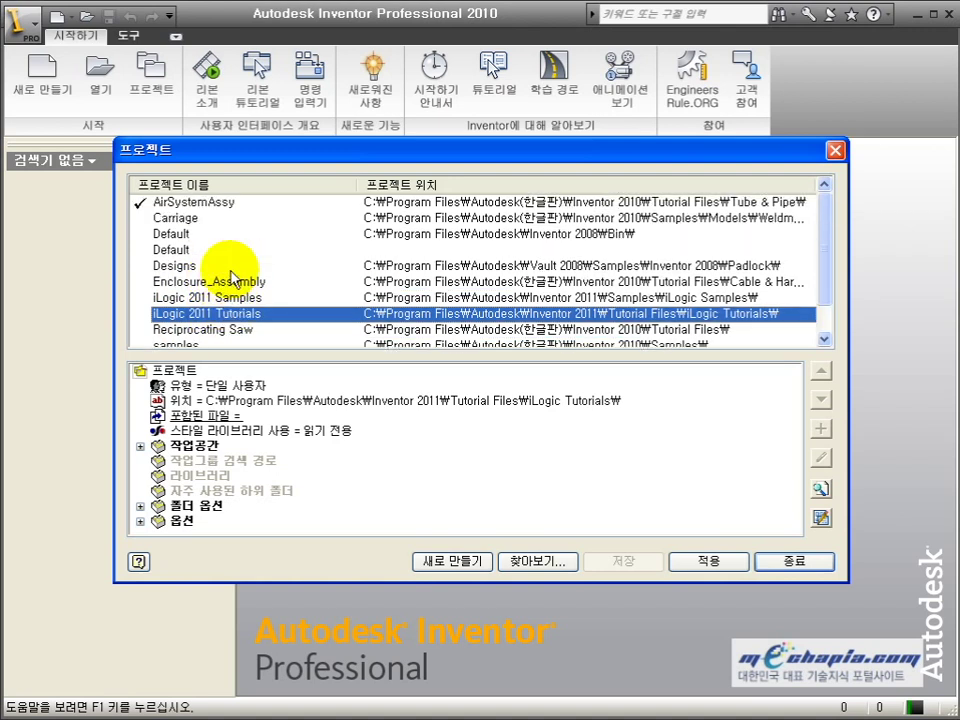
click(303, 268)
click(309, 250)
click(313, 219)
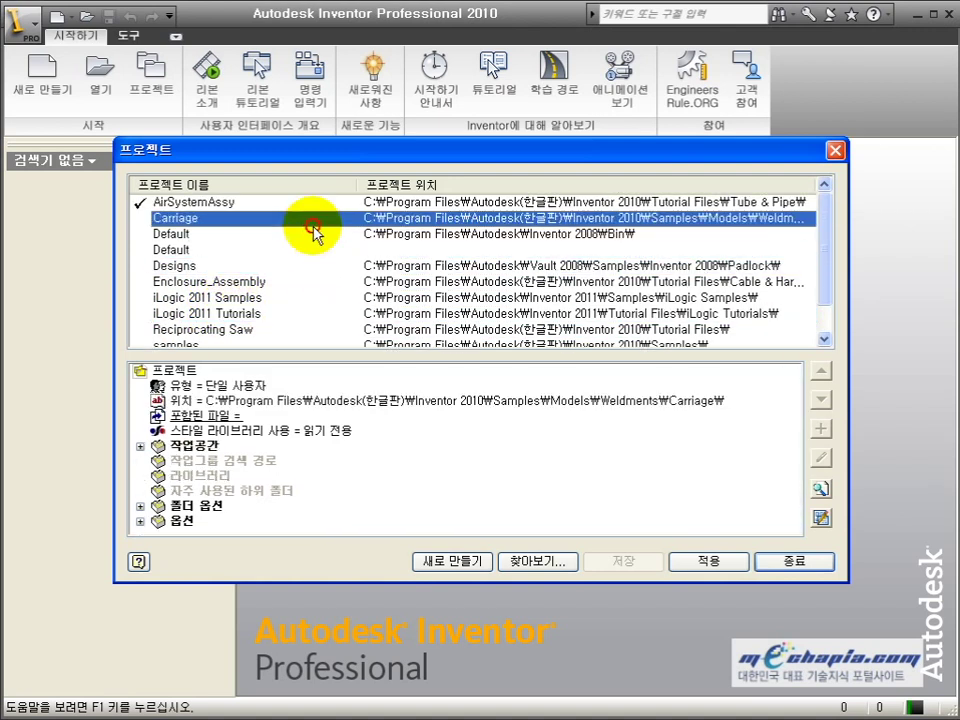
click(310, 204)
click(303, 235)
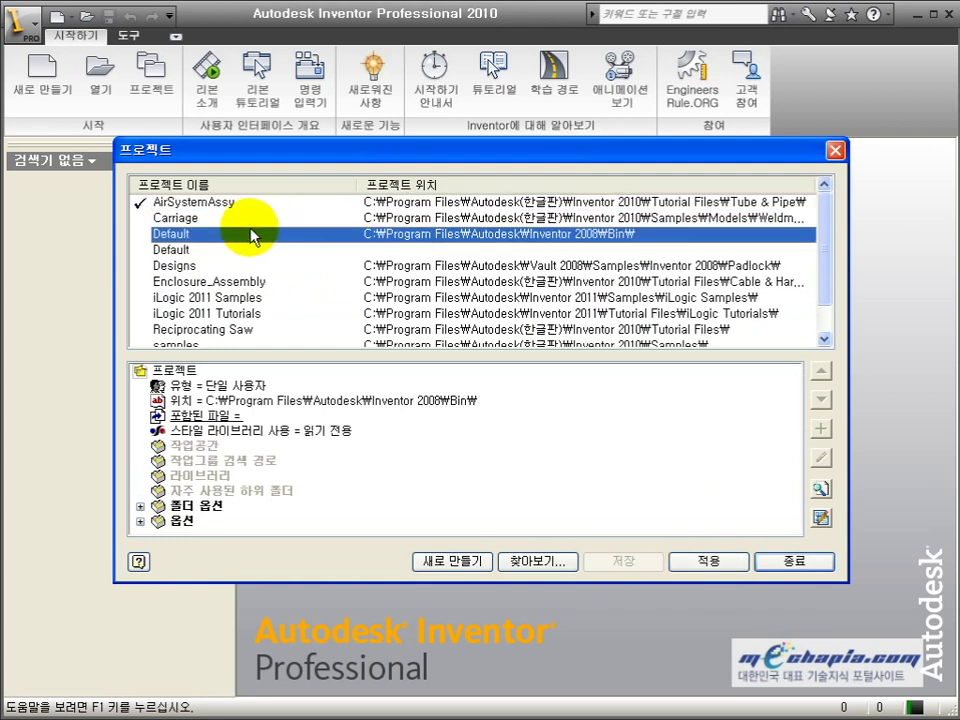
click(180, 218)
click(195, 203)
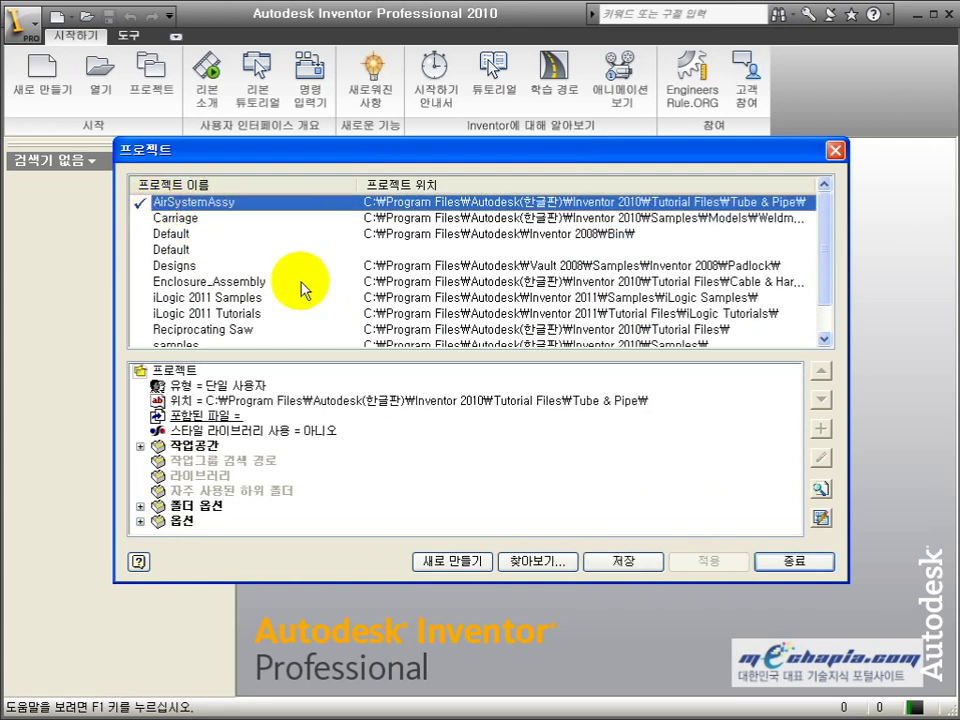
click(781, 562)
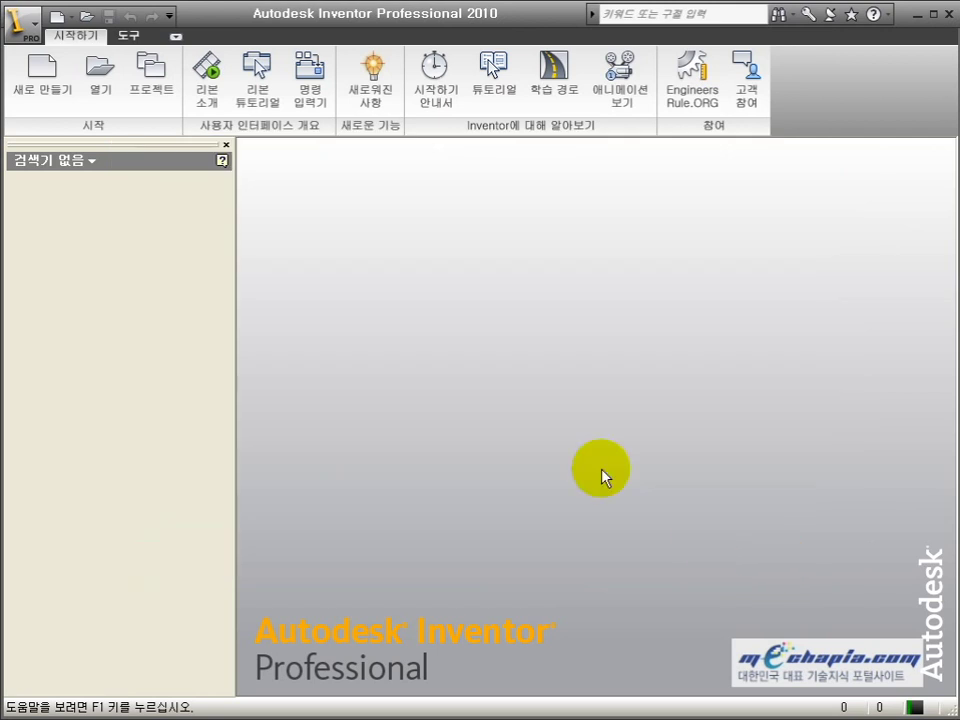
Open the AirCyclinder.iam assembly from the active project's Tube & Pipe folder
click(100, 90)
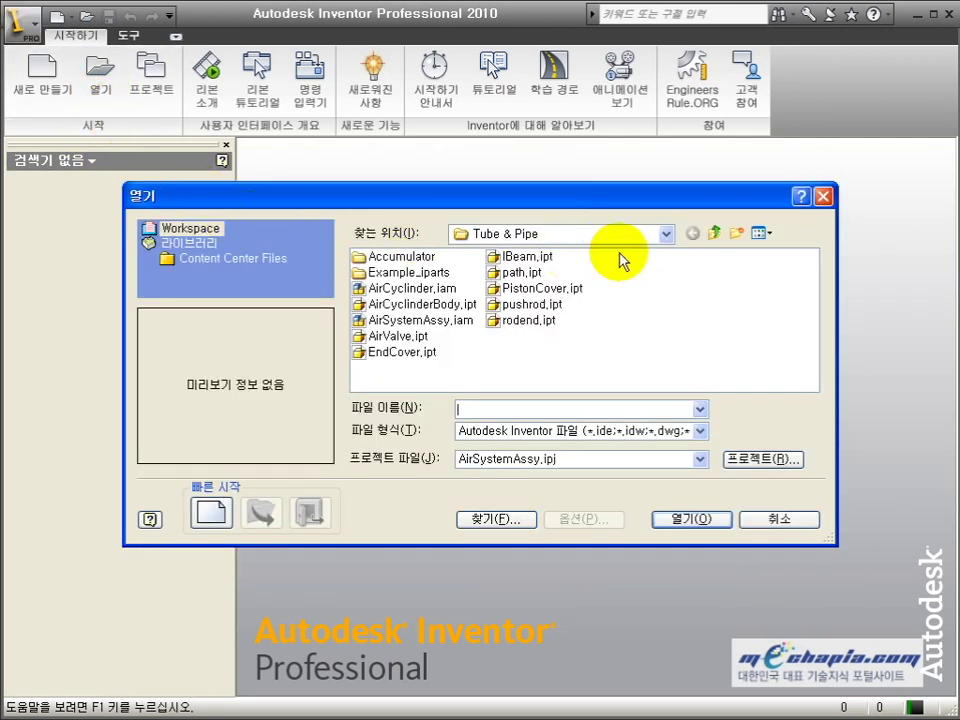
click(665, 236)
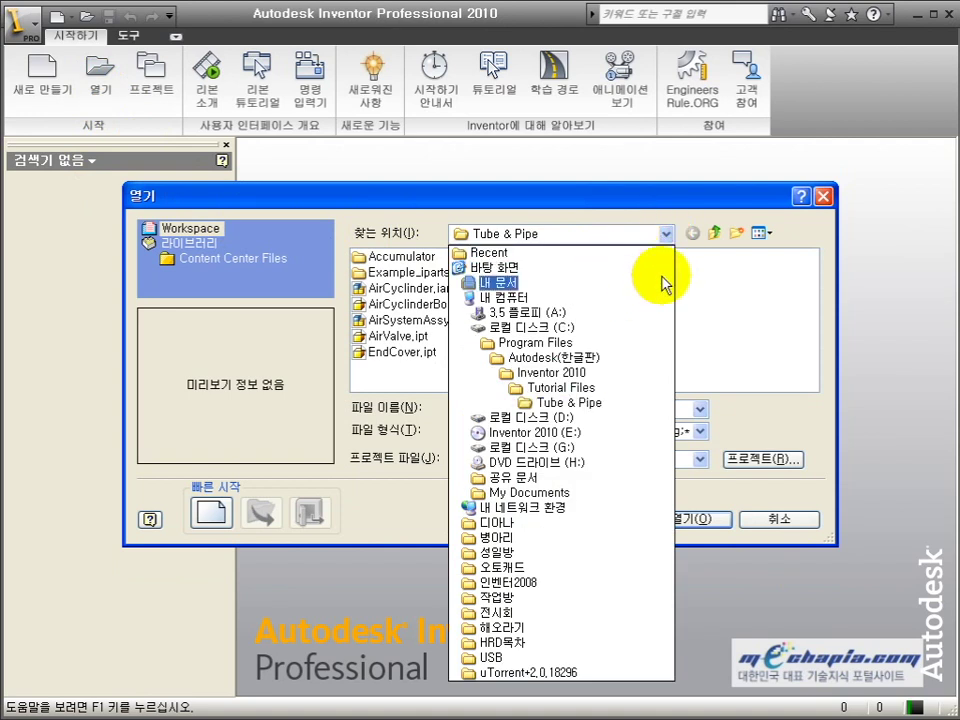
click(662, 205)
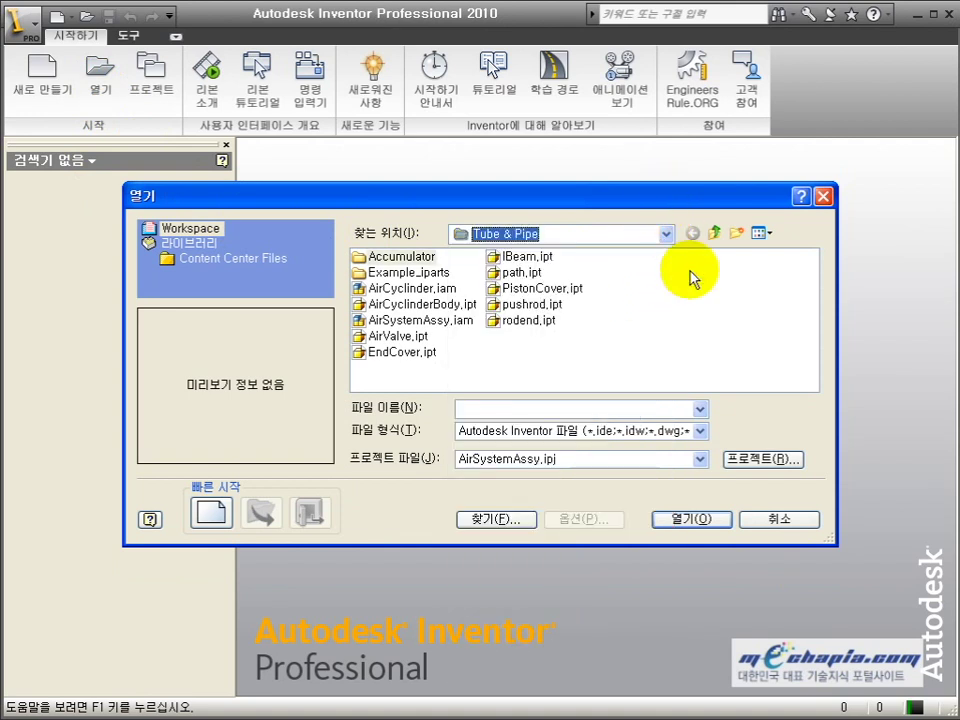
click(426, 288)
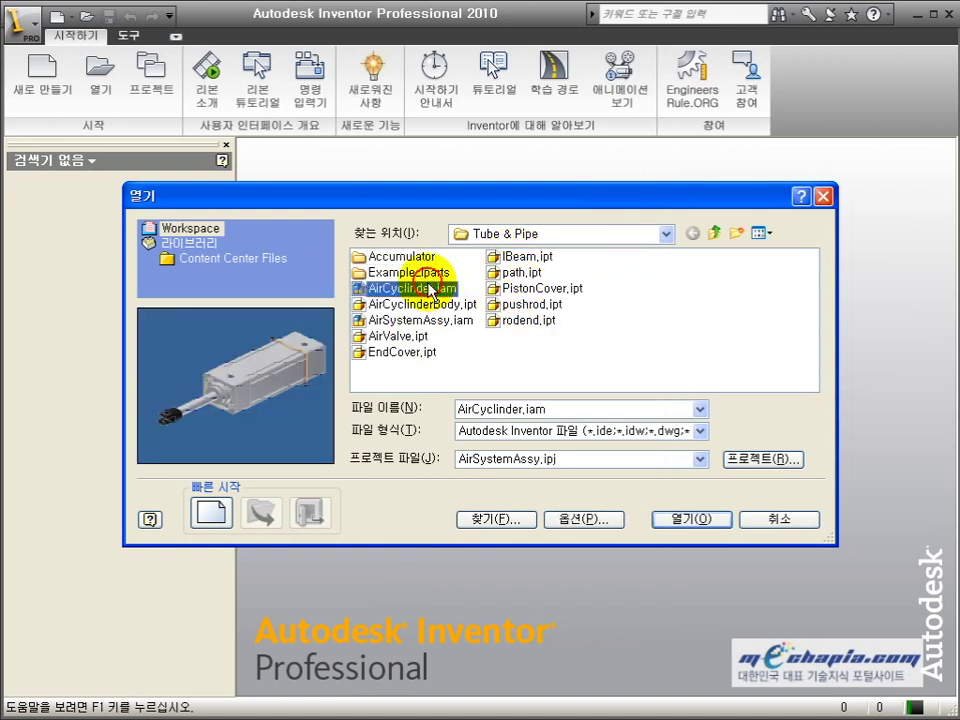
click(410, 320)
click(421, 289)
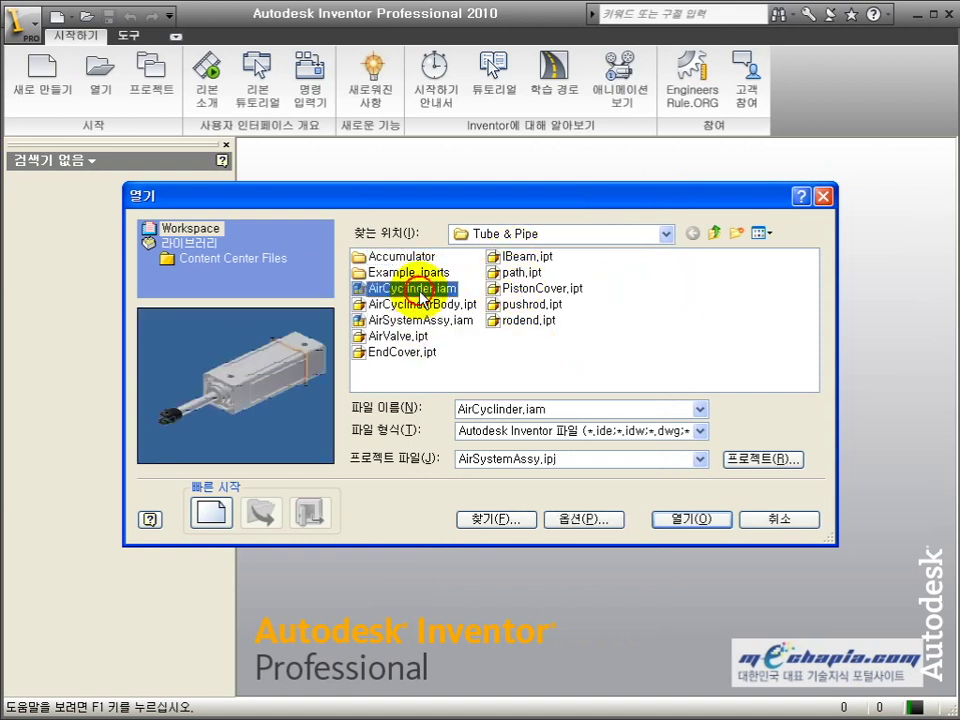
click(689, 519)
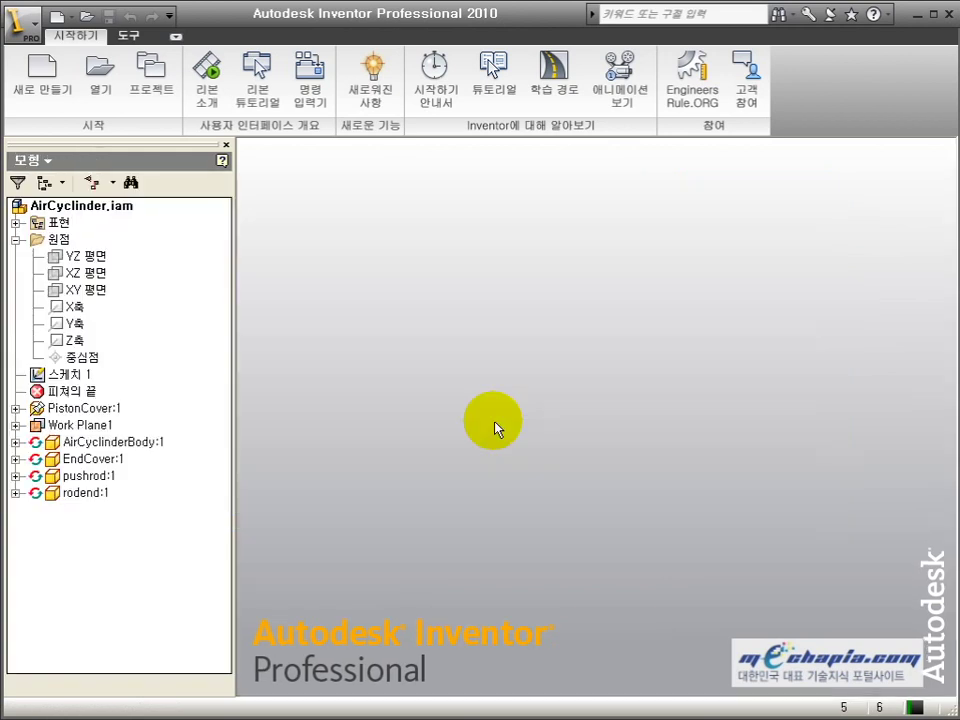
Examine the air cylinder assembly from an oblique angle showing its side faces, piston cover and rod end
scroll(381, 414, up, 4)
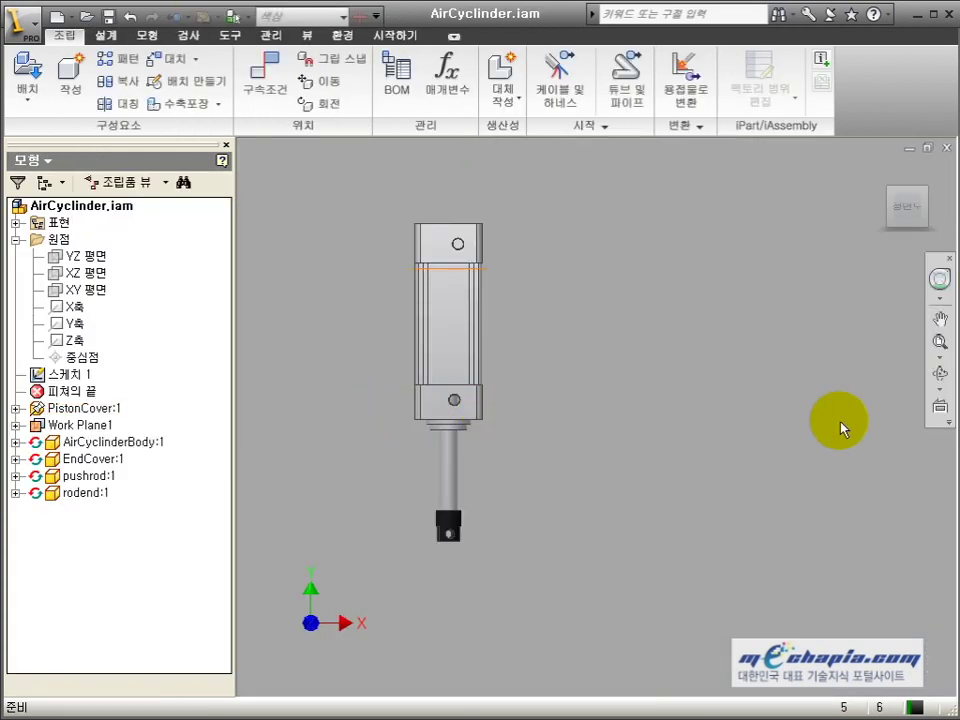
click(938, 369)
drag(650, 437, 585, 360)
right_click(587, 360)
click(638, 369)
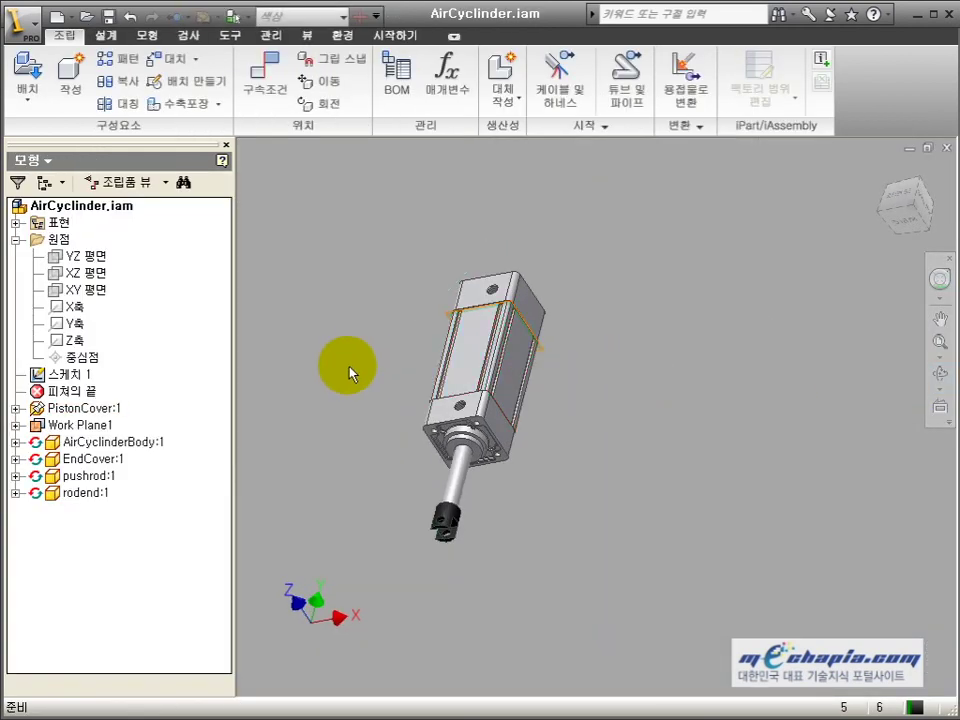
middle_drag(319, 431, 341, 432)
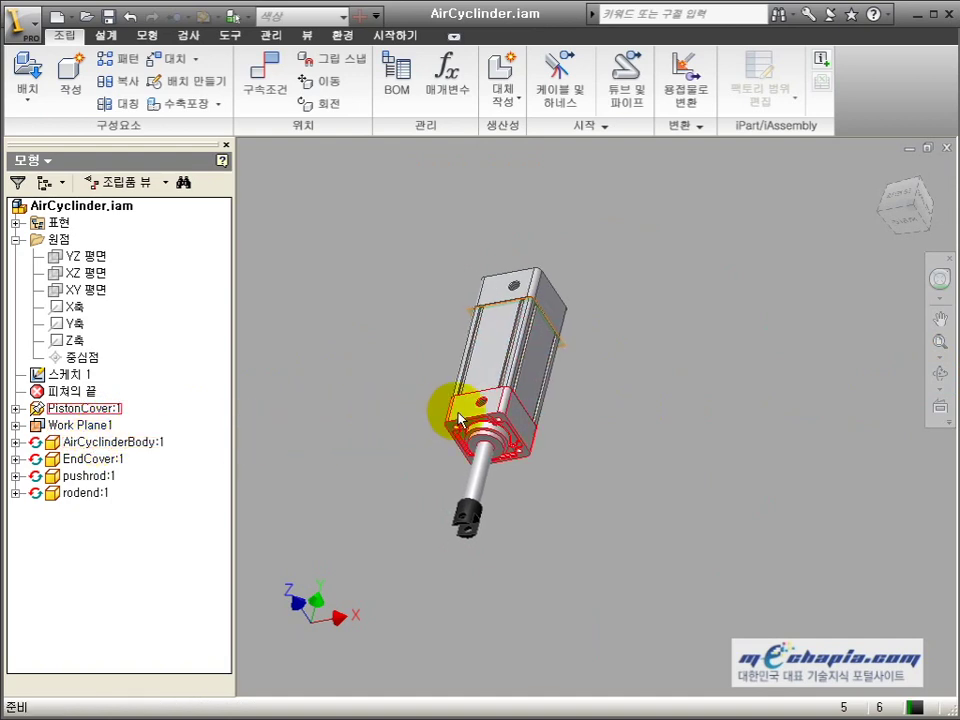
Try to place 6mm SHCS.ipt from the parent Tutorial Files folder into the assembly, answering No to the project location question
click(30, 75)
click(515, 320)
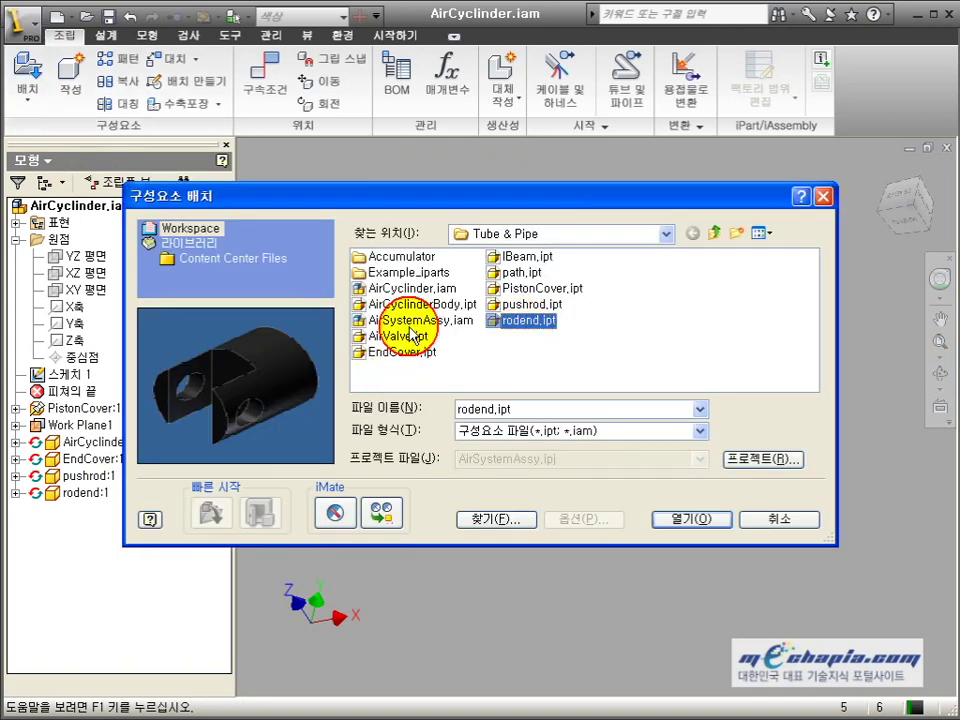
click(400, 321)
click(714, 233)
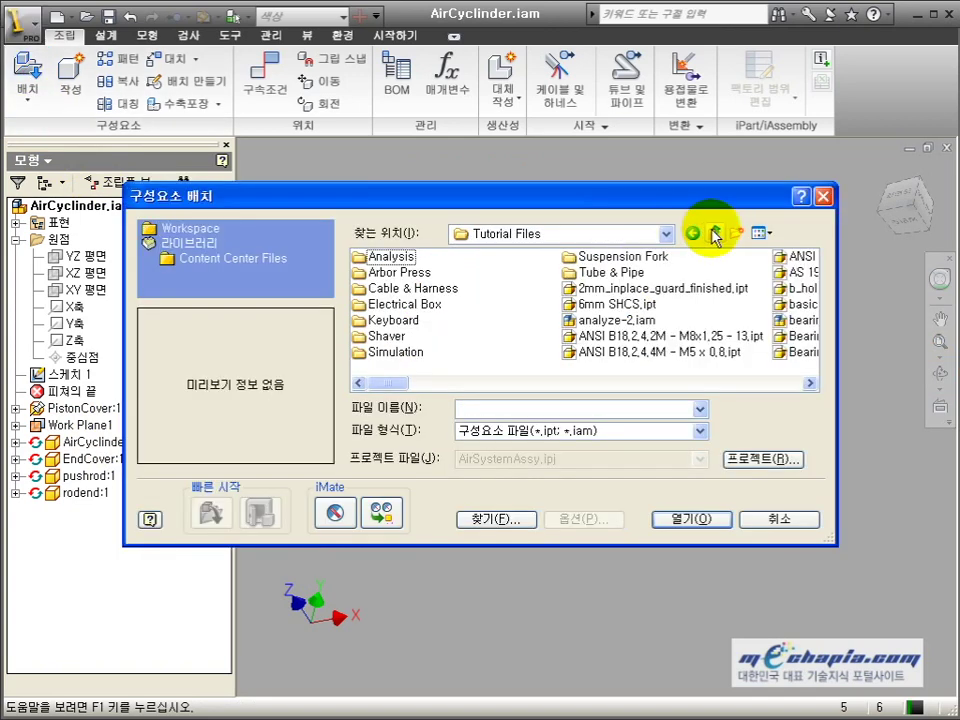
click(625, 304)
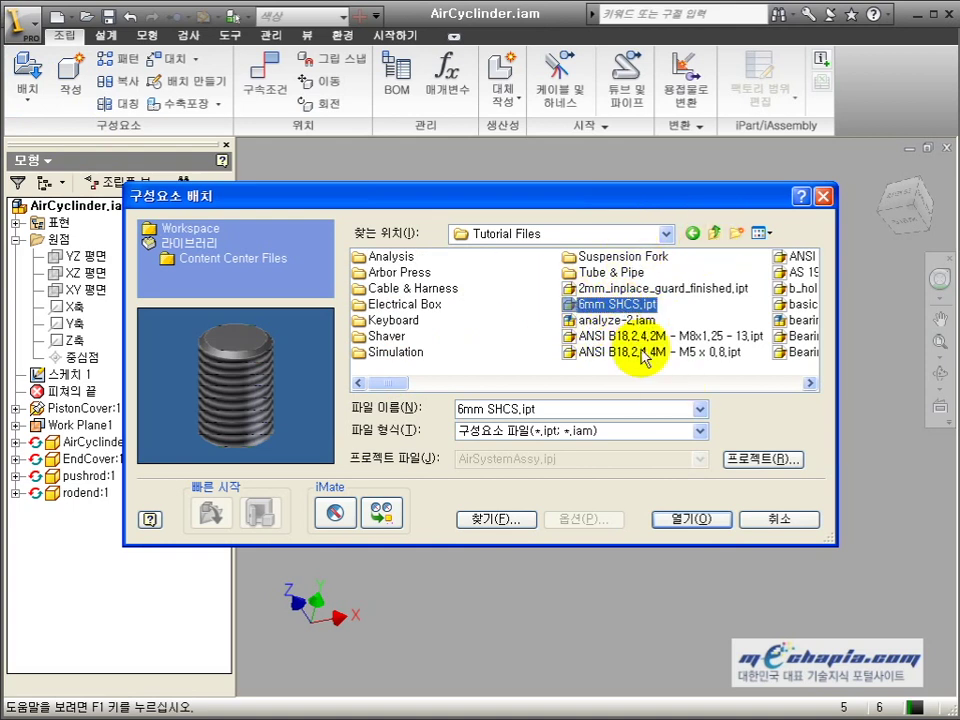
click(686, 519)
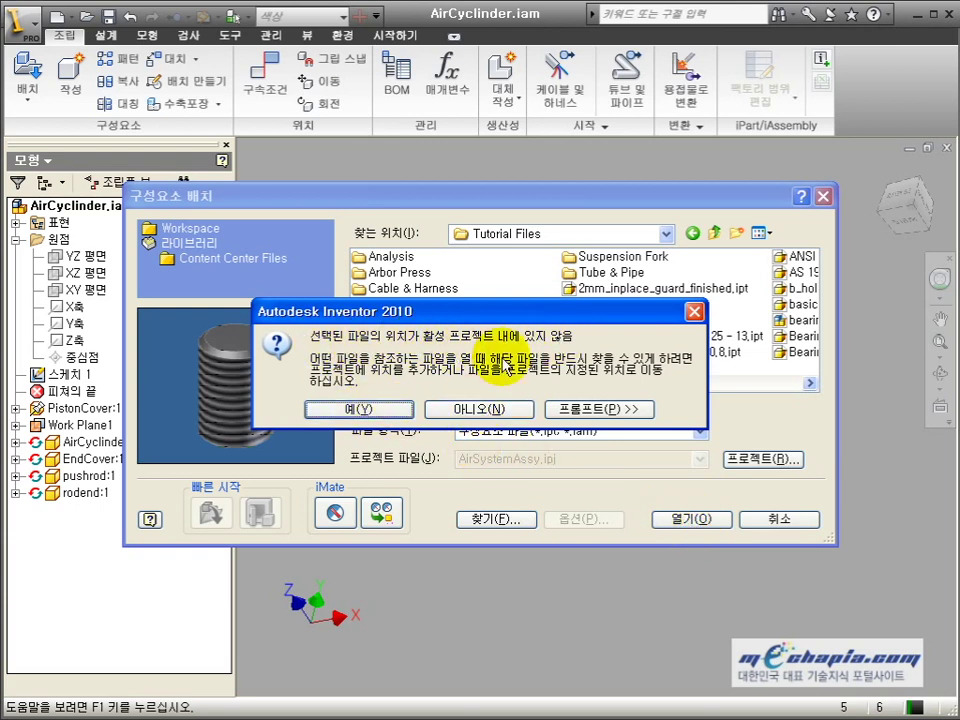
click(465, 398)
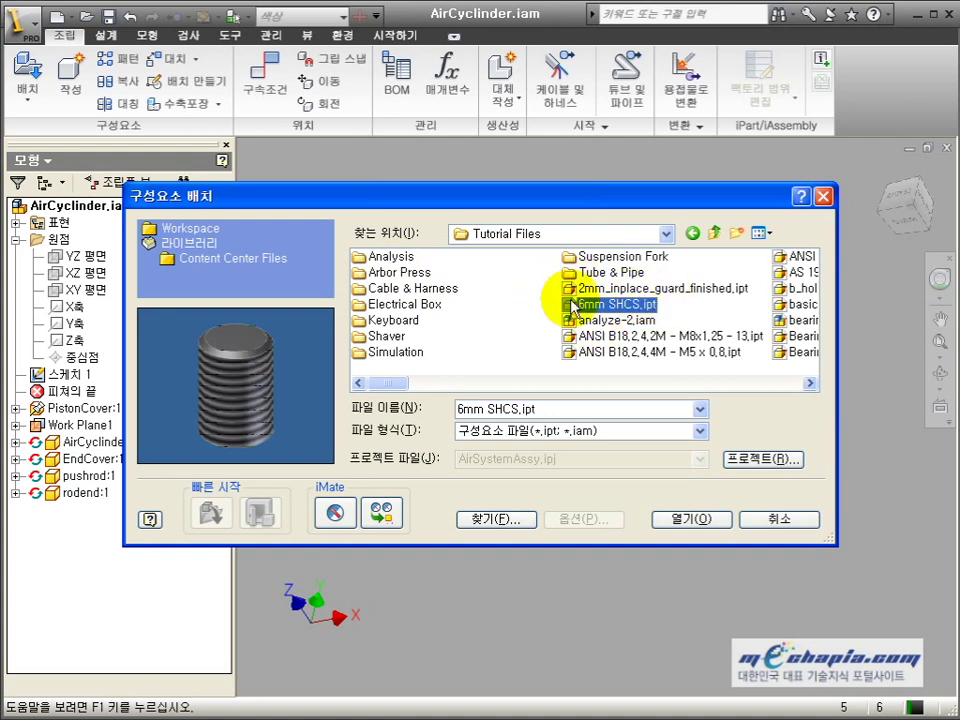
Compare the previews of 2mm_inplace_guard_finished.ipt, 6mm SHCS.ipt and analyze-2.iam in the Tutorial Files folder and cancel the component placement
click(612, 288)
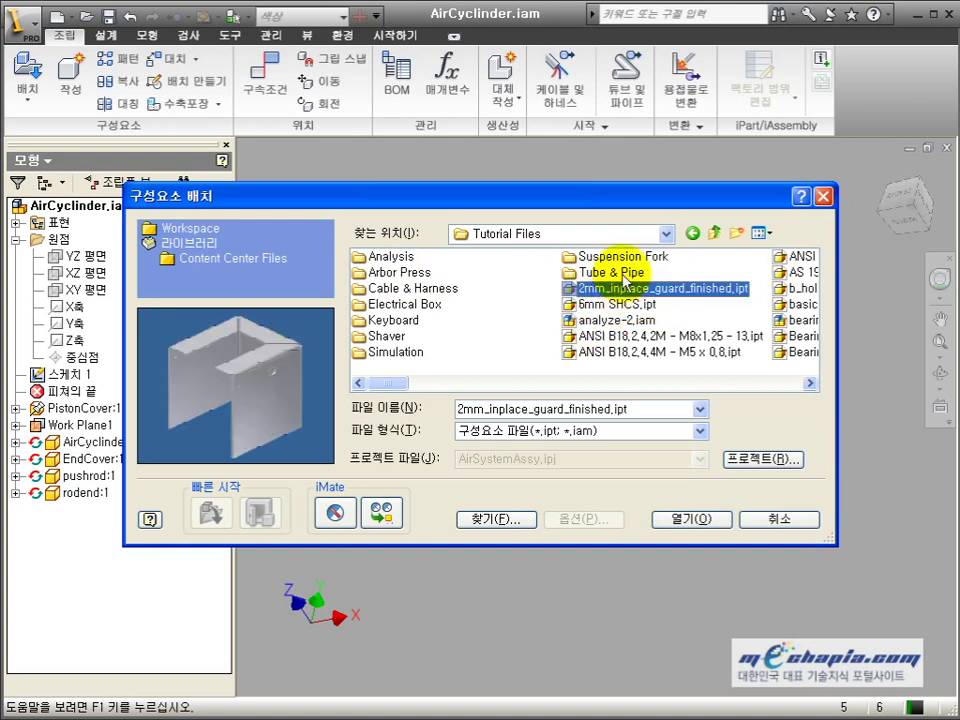
click(615, 305)
click(612, 320)
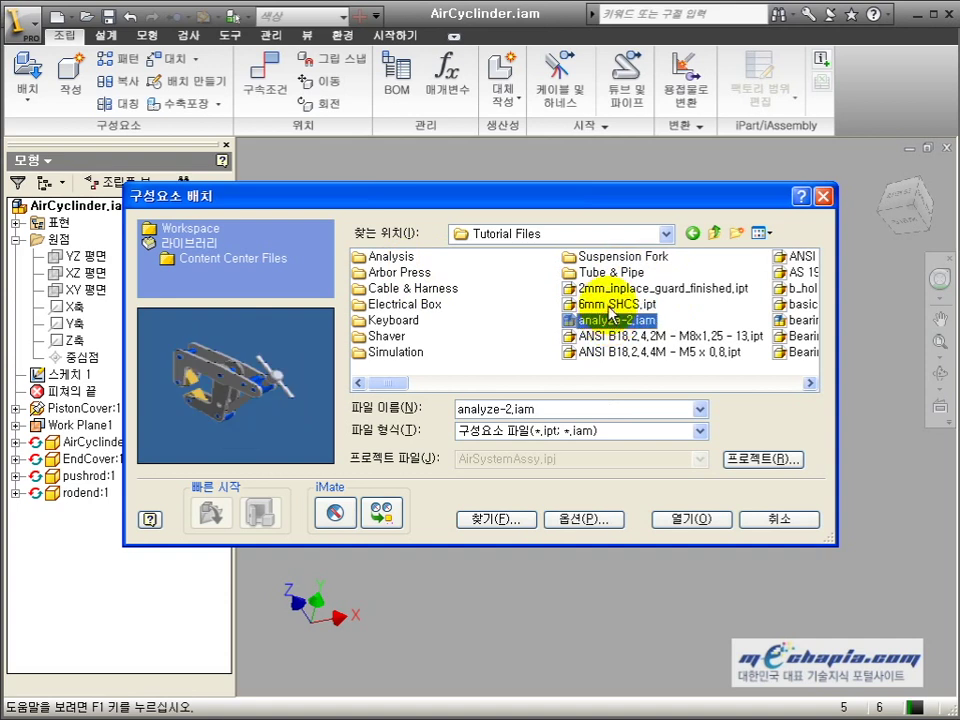
click(610, 305)
click(590, 320)
click(585, 305)
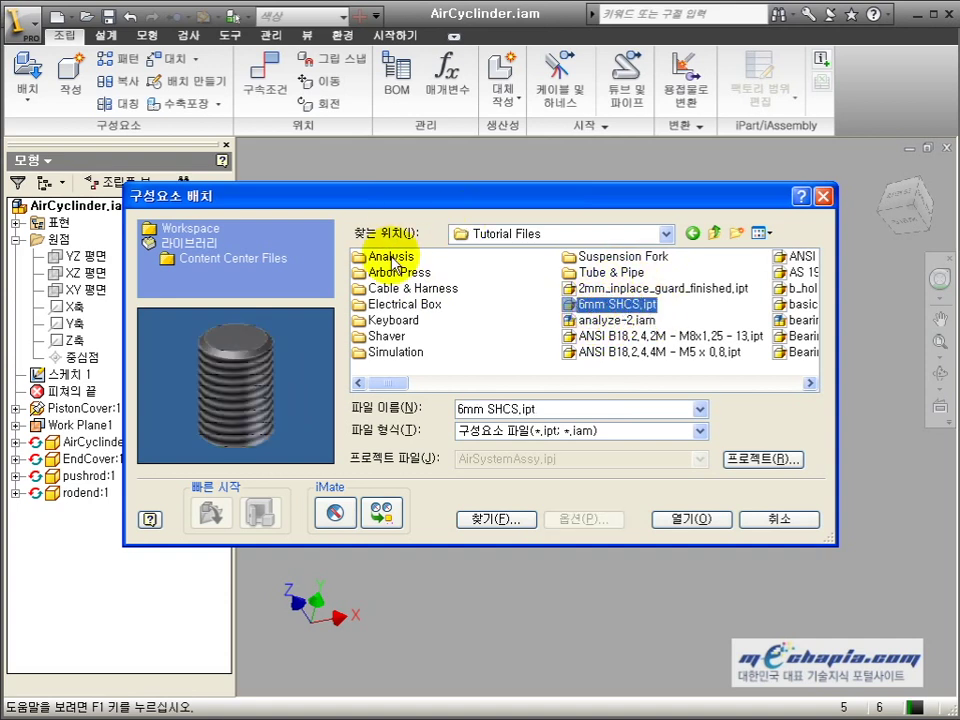
click(772, 522)
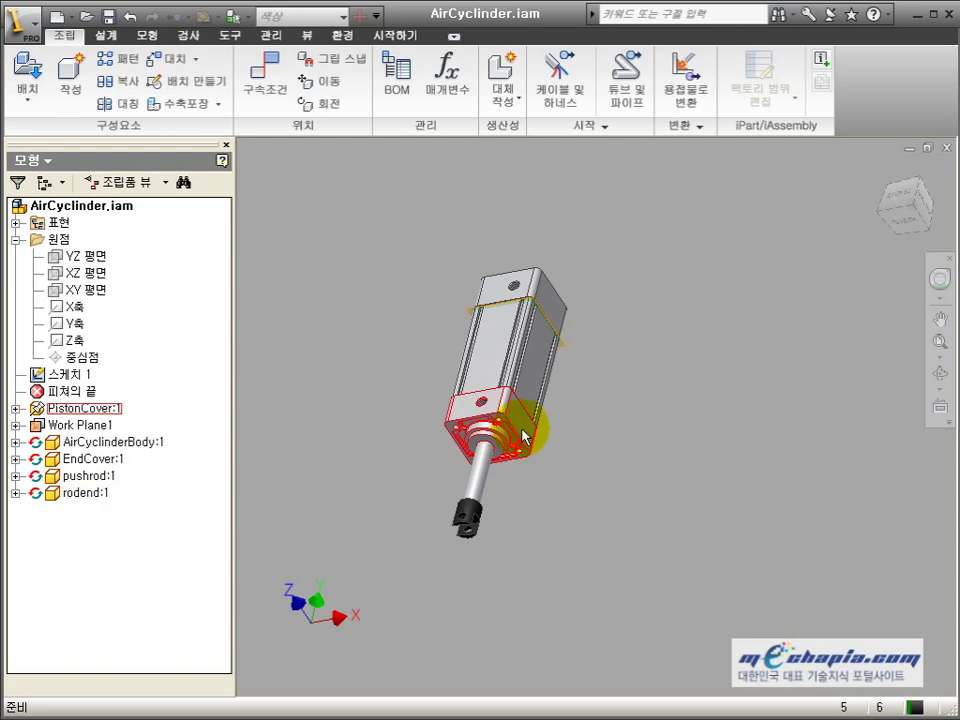
Close the AirCyclinder.iam assembly
click(624, 423)
click(549, 367)
click(631, 284)
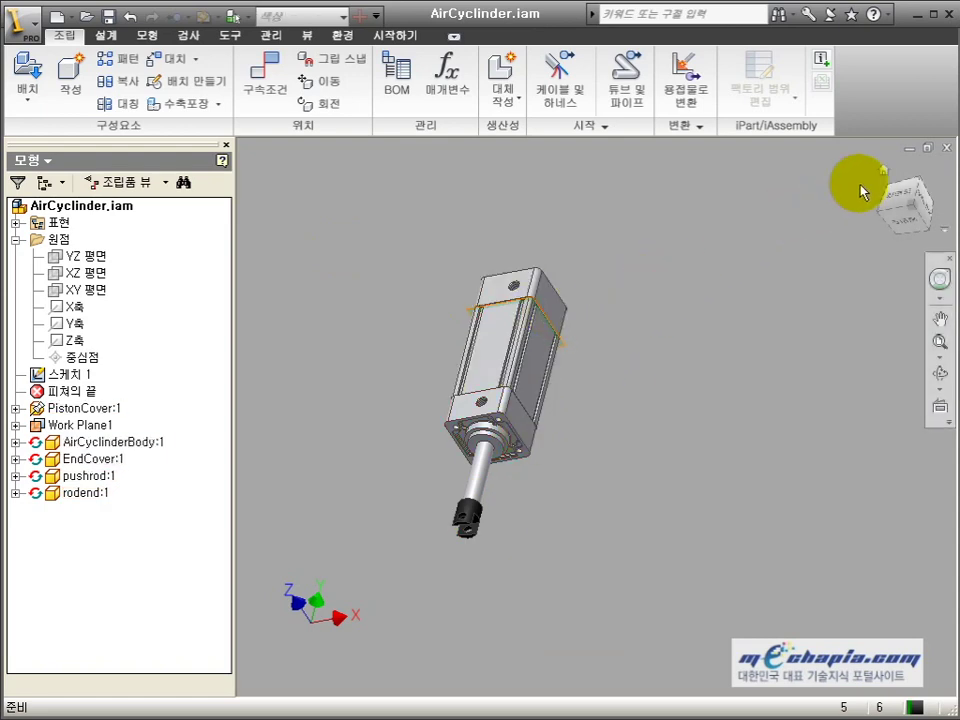
click(947, 148)
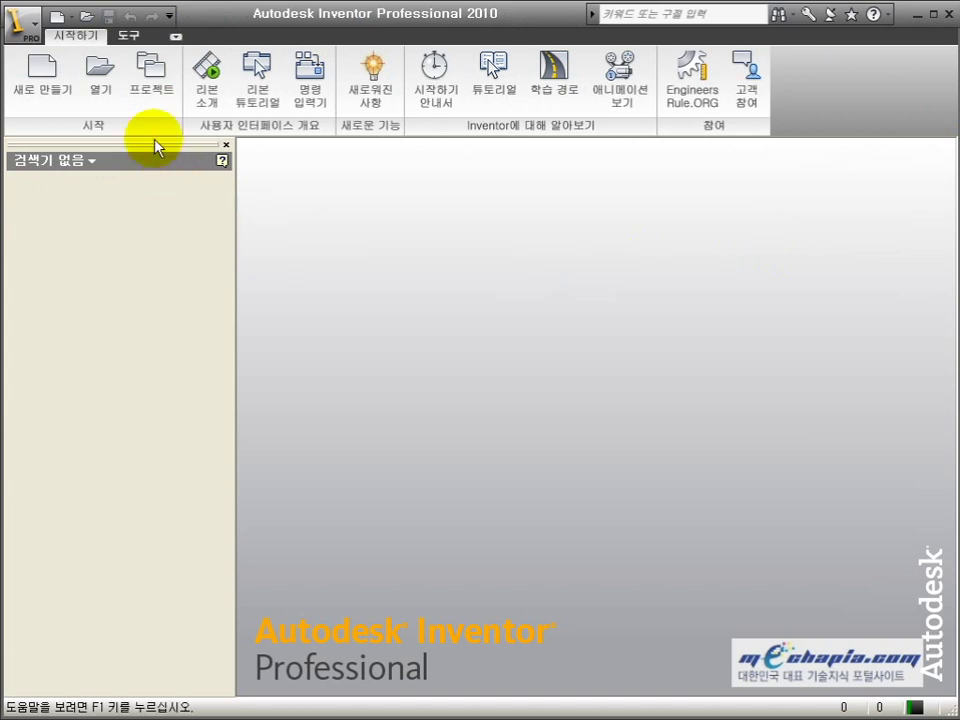
Open the project manager and activate the Default project that has no assigned location
click(153, 101)
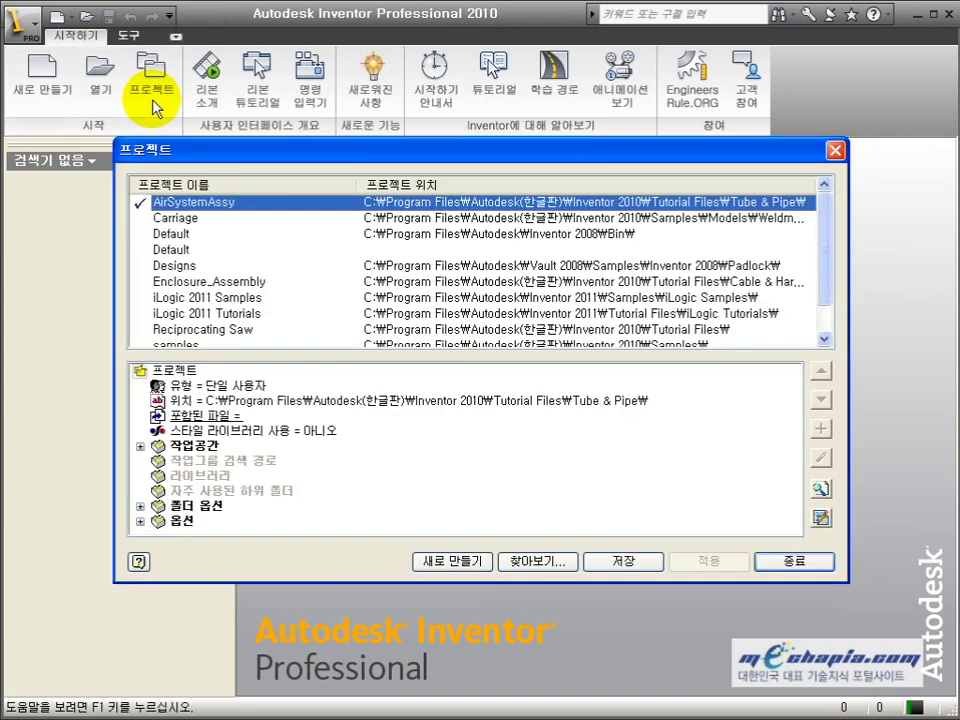
click(240, 250)
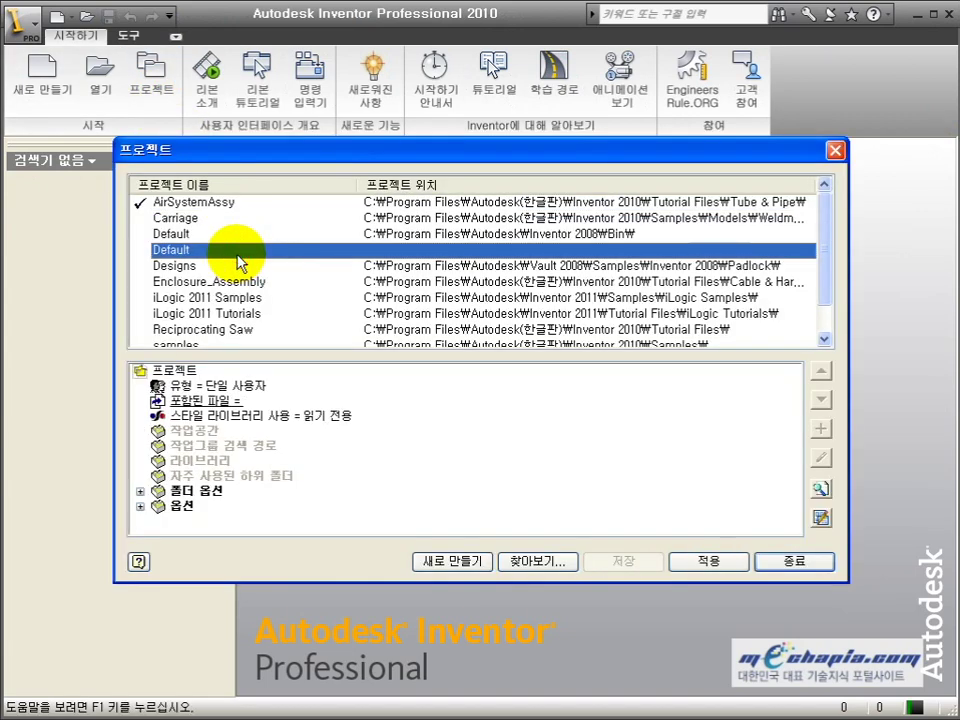
double_click(238, 252)
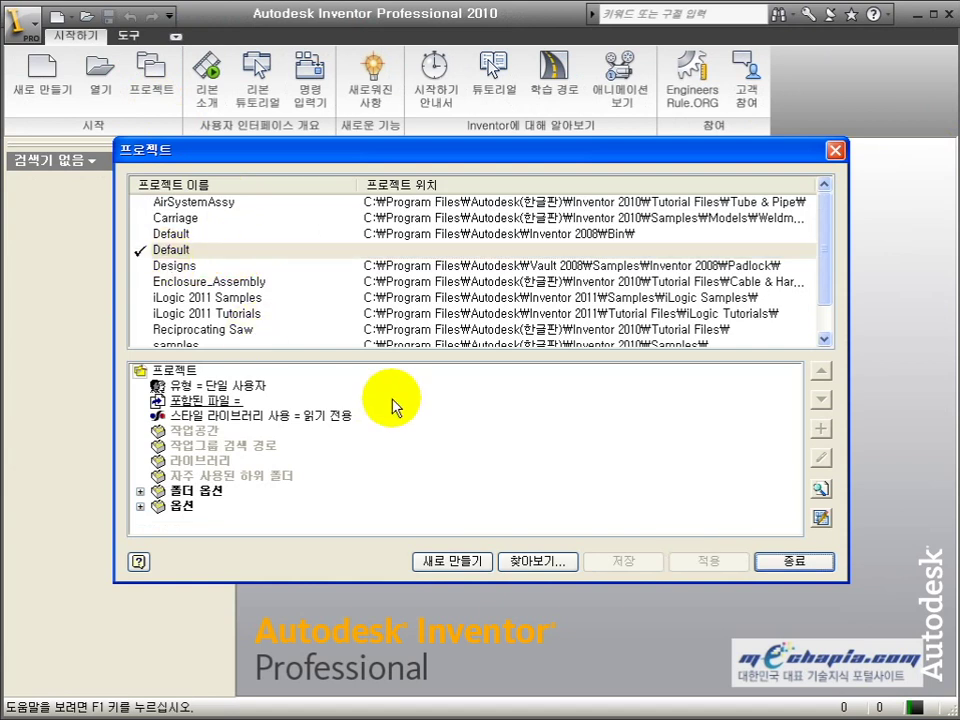
Start a new single-user project and name it 전산응용시험
click(455, 563)
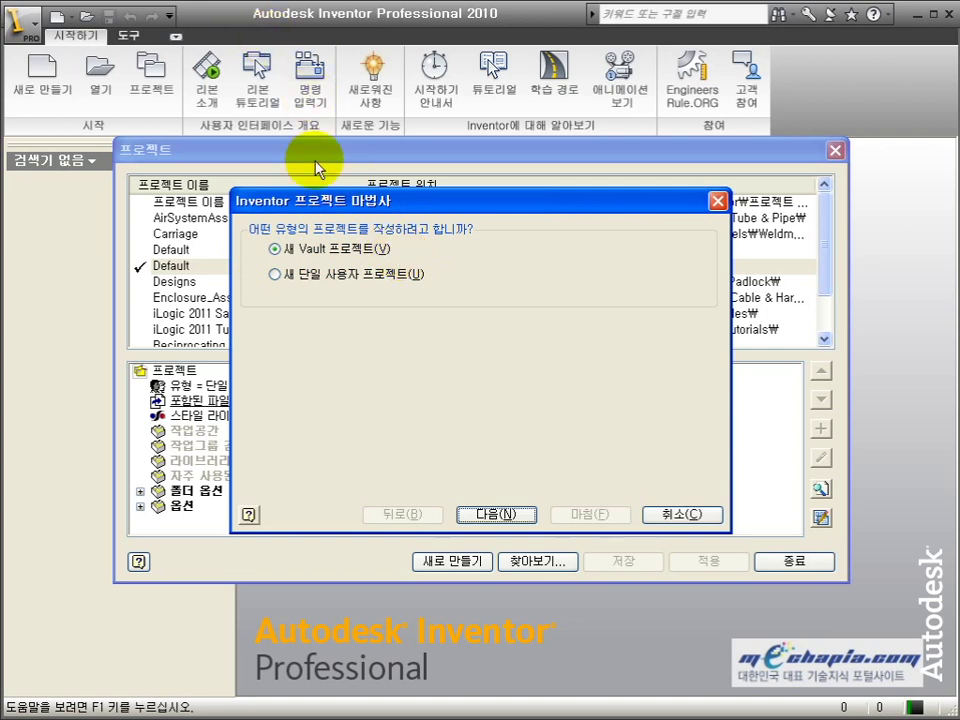
click(333, 280)
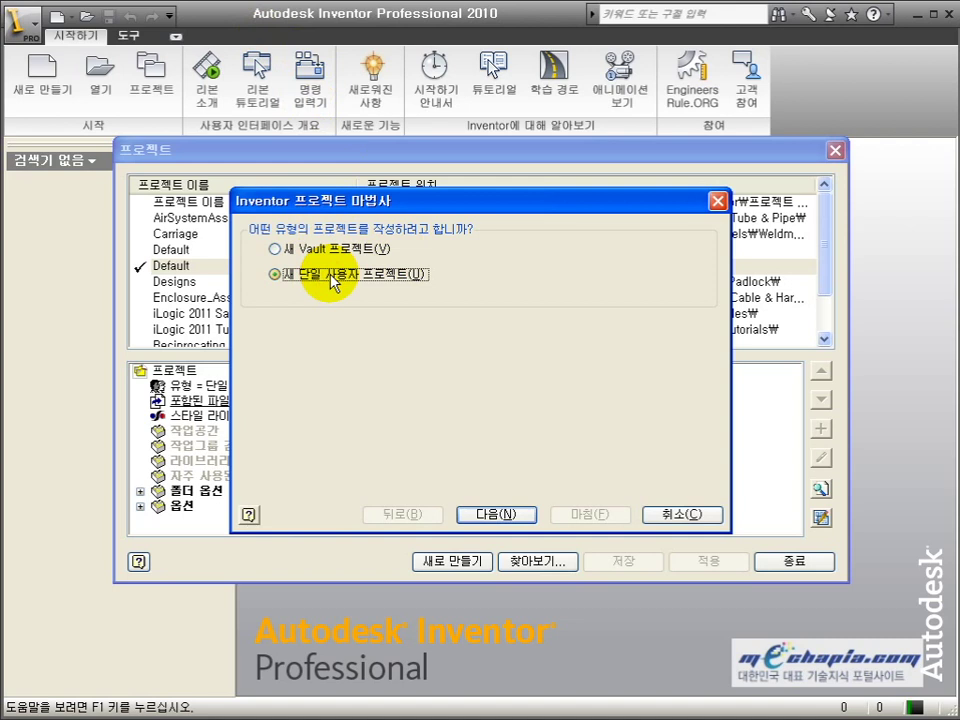
click(493, 513)
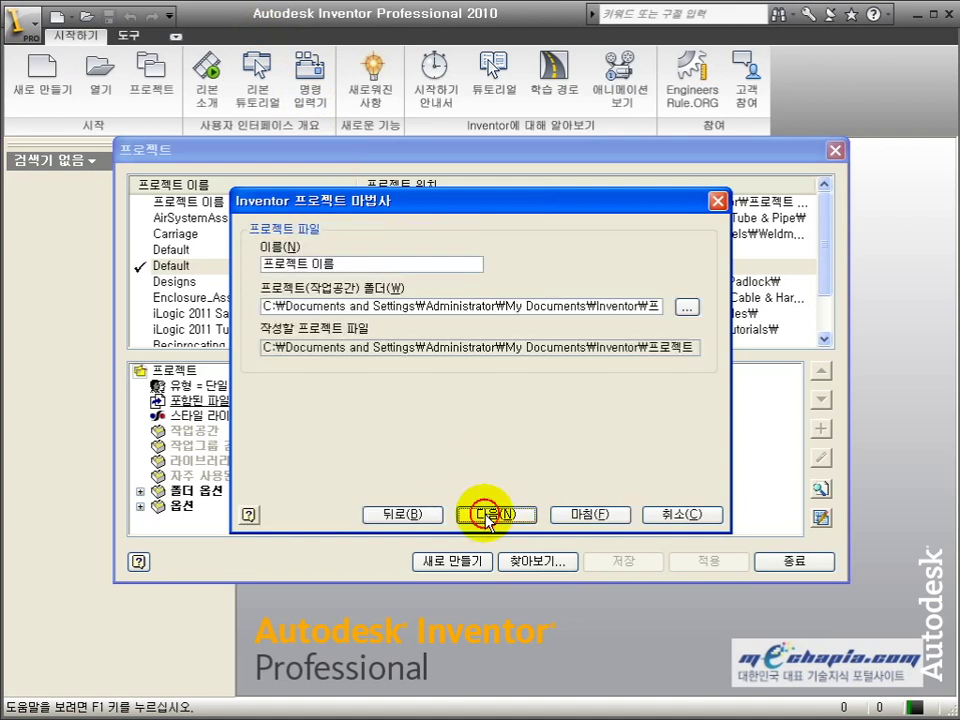
drag(339, 265, 233, 268)
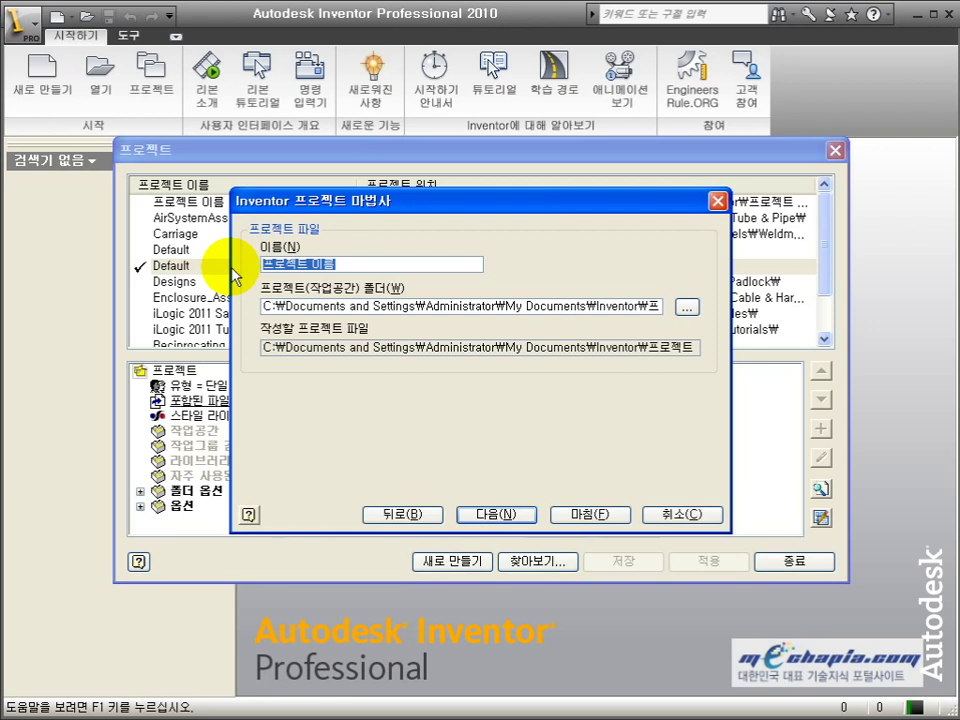
text(wj)
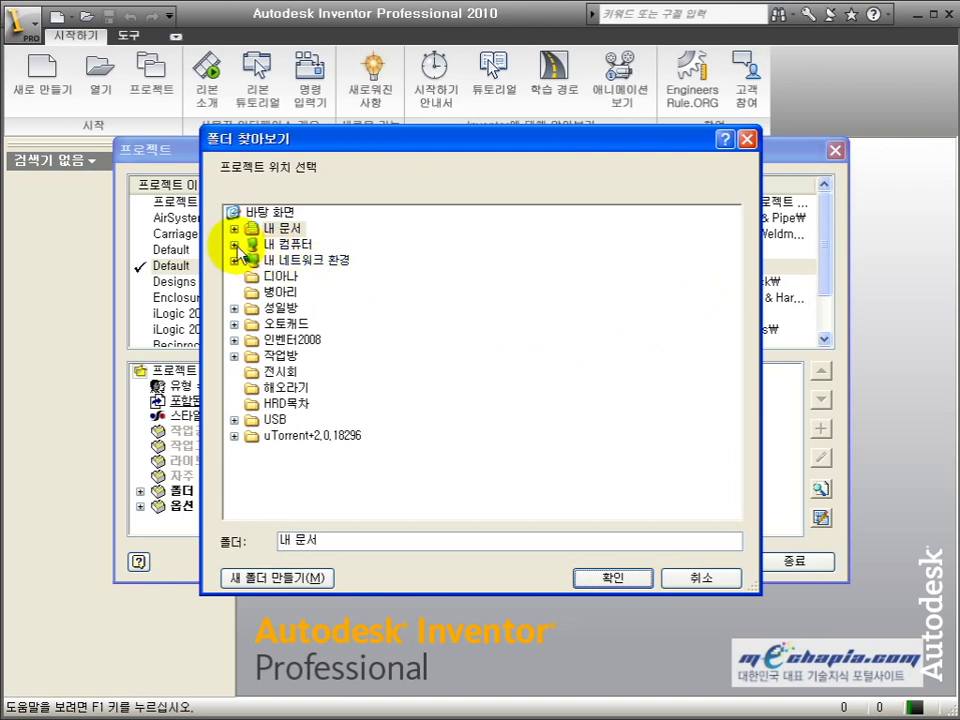
Create a folder named 전산응용 on local disk D: and set it as the new project's workspace folder
click(235, 245)
double_click(305, 291)
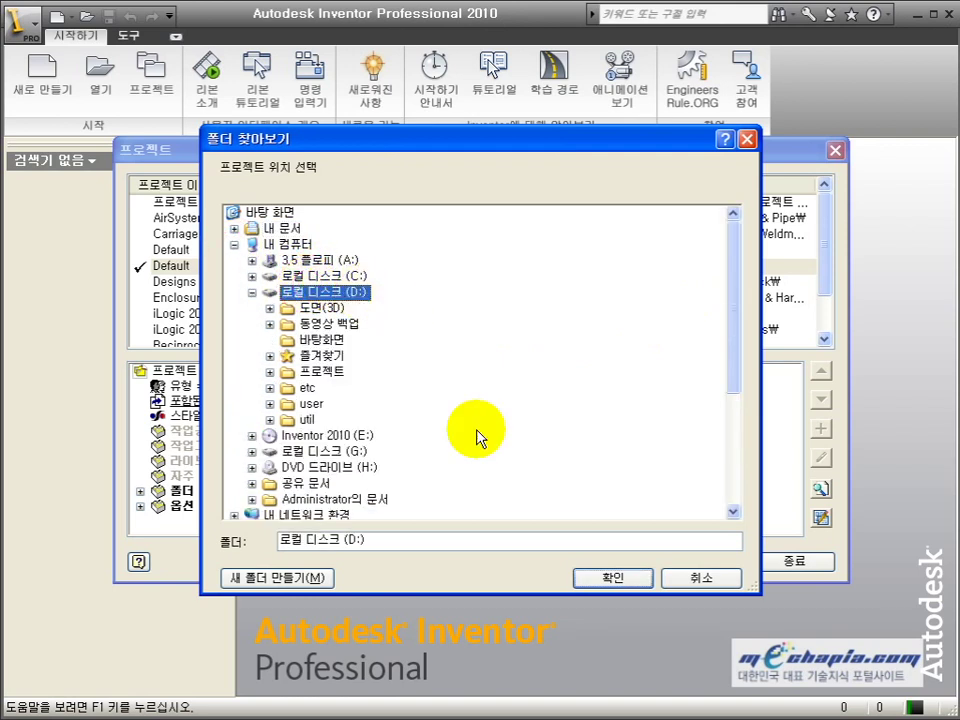
click(292, 579)
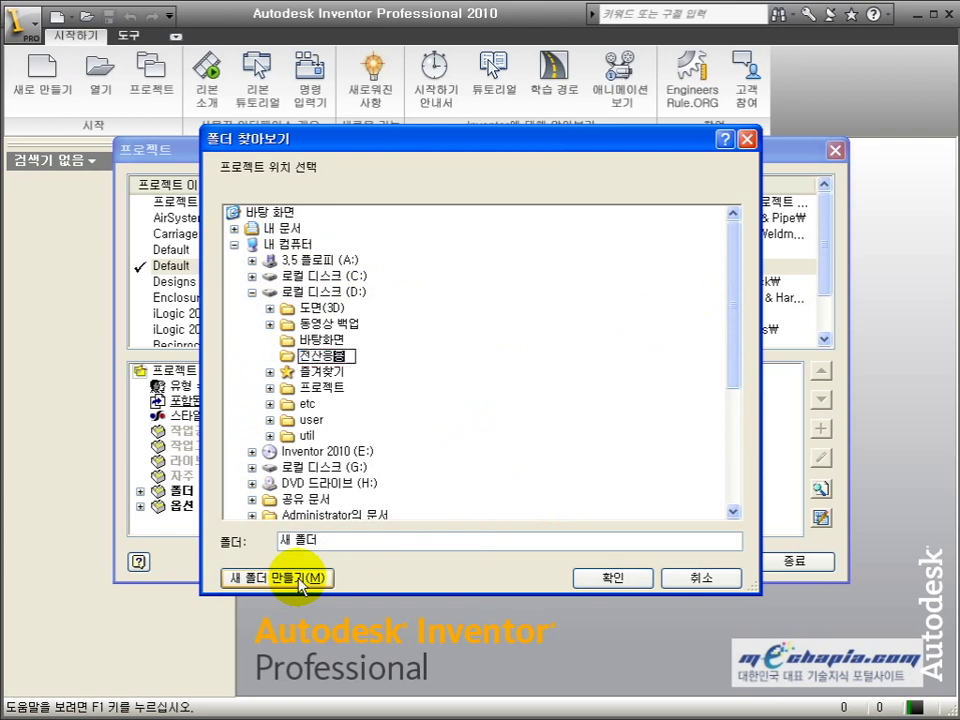
click(583, 576)
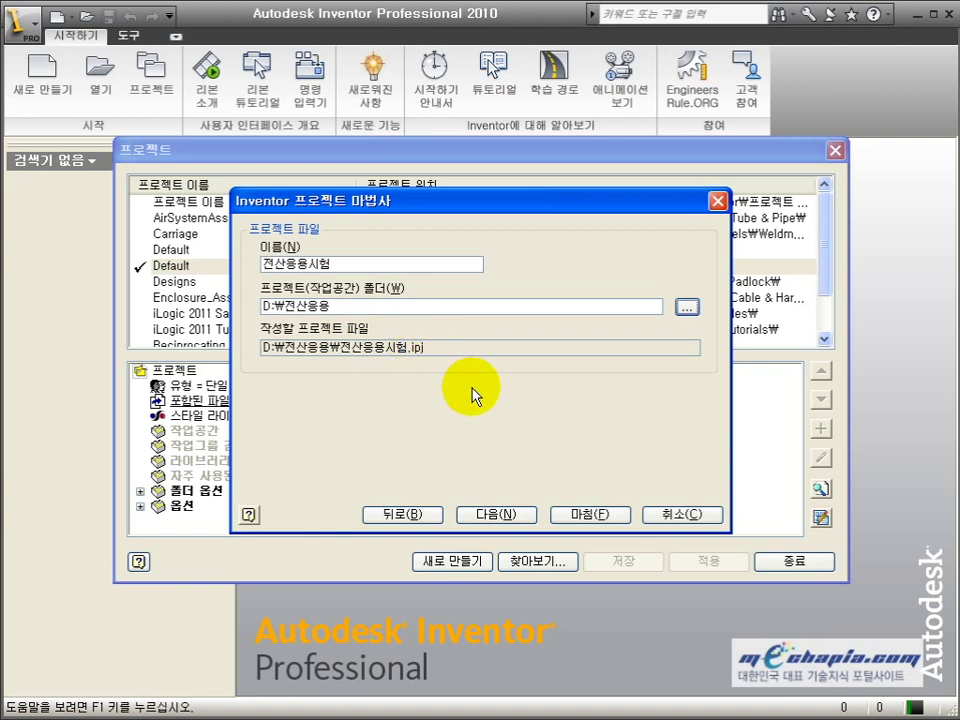
Finish the new project without adding a library, make 전산응용시험 the active project and close the project manager
click(495, 513)
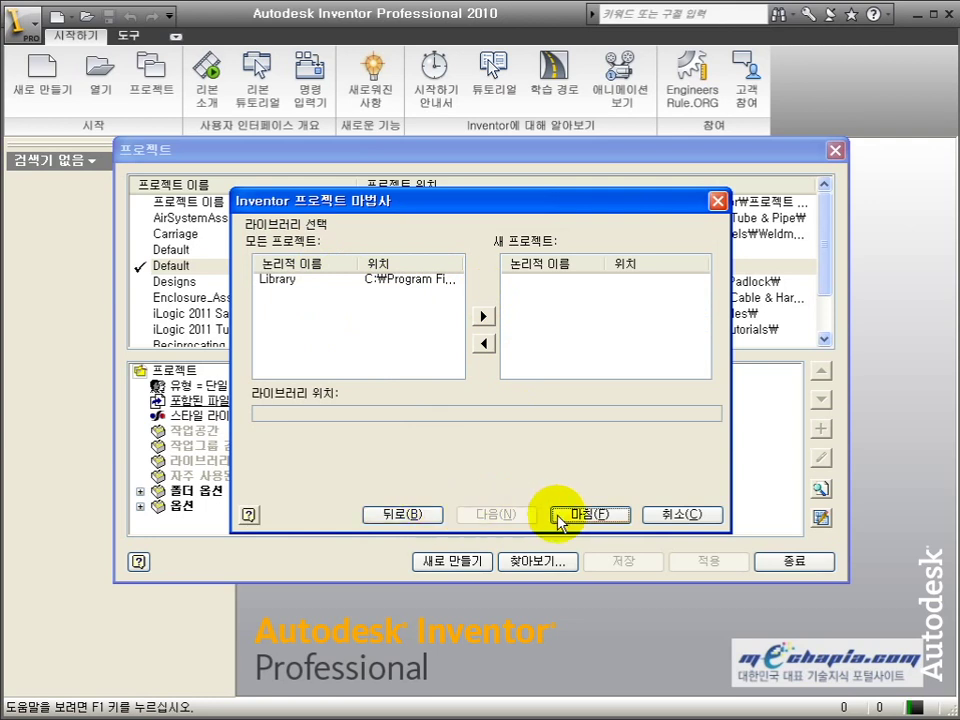
click(410, 515)
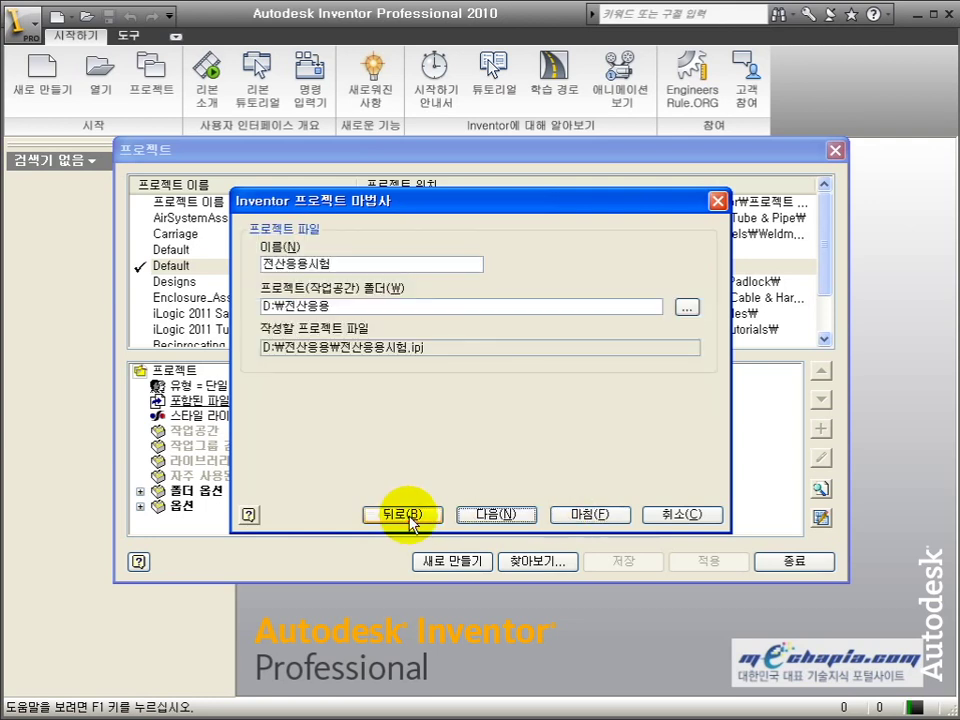
click(580, 514)
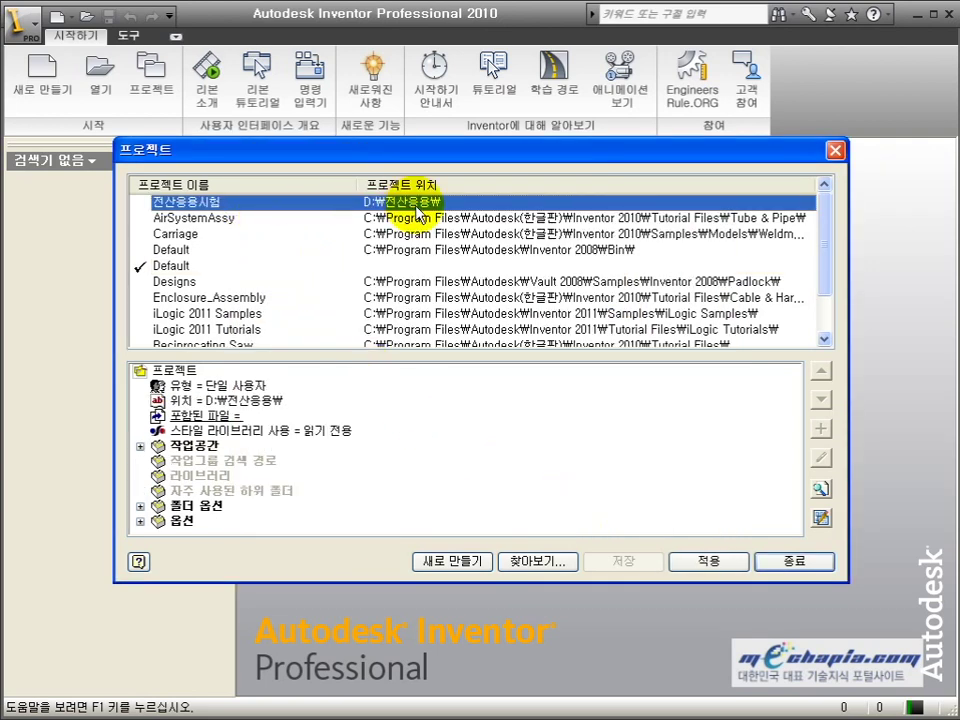
double_click(240, 207)
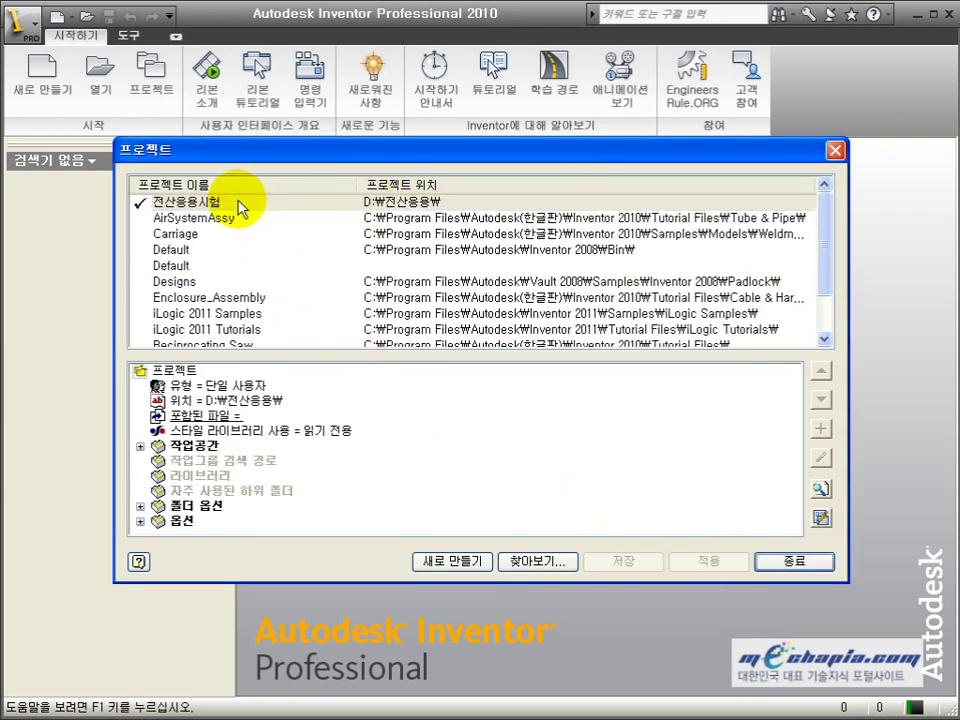
click(792, 561)
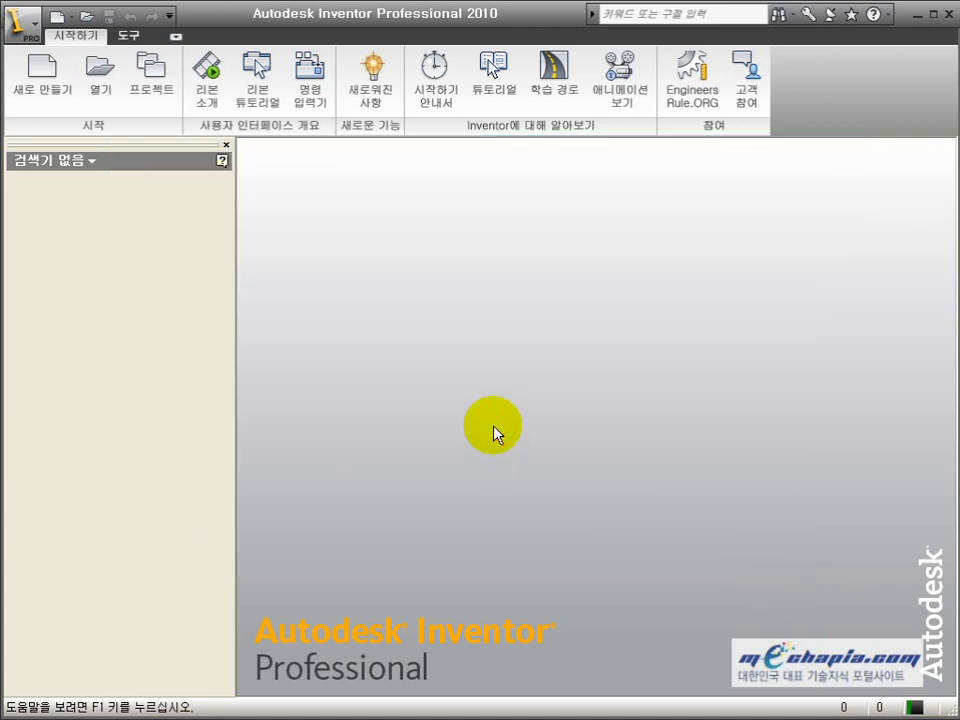
Create a new part from the Standard.ipt template and sketch a two-point rectangle from the origin into the positive X and Y quadrant
click(43, 88)
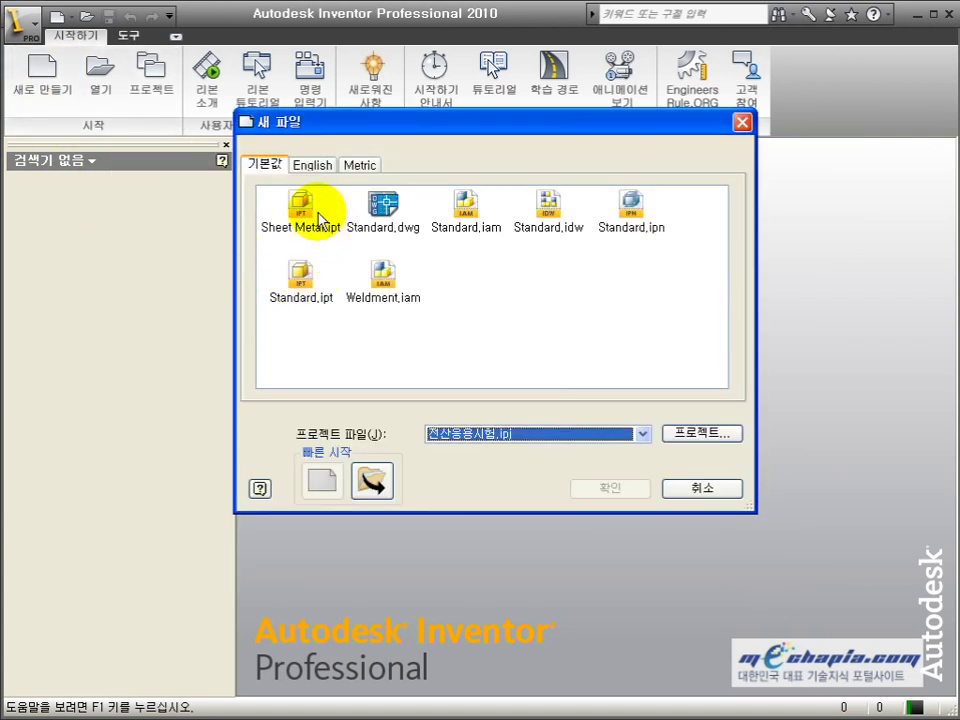
double_click(318, 276)
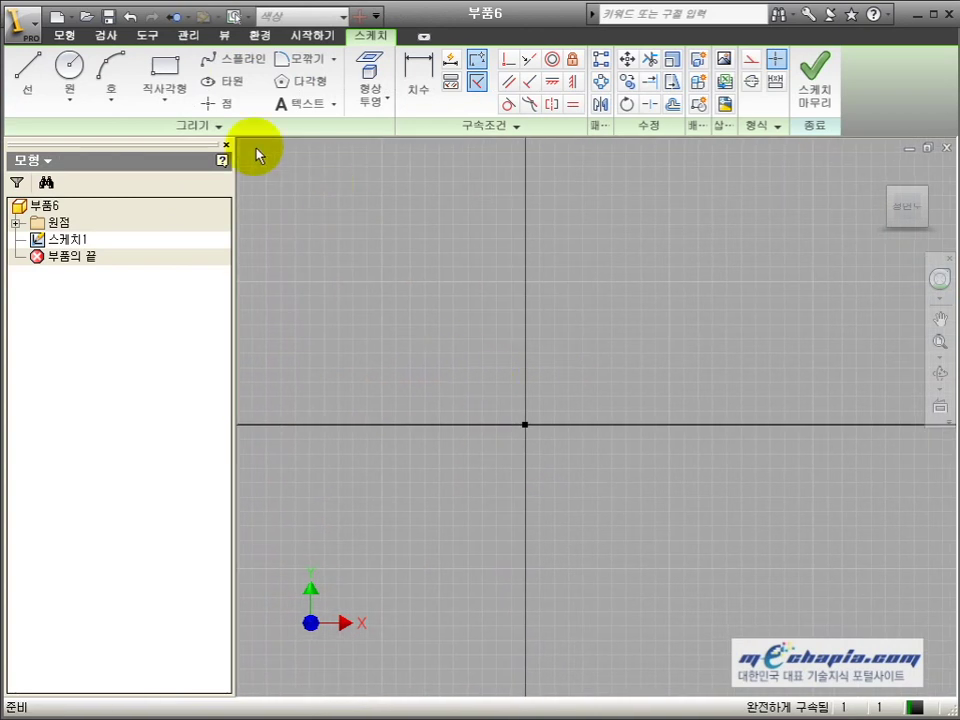
click(166, 92)
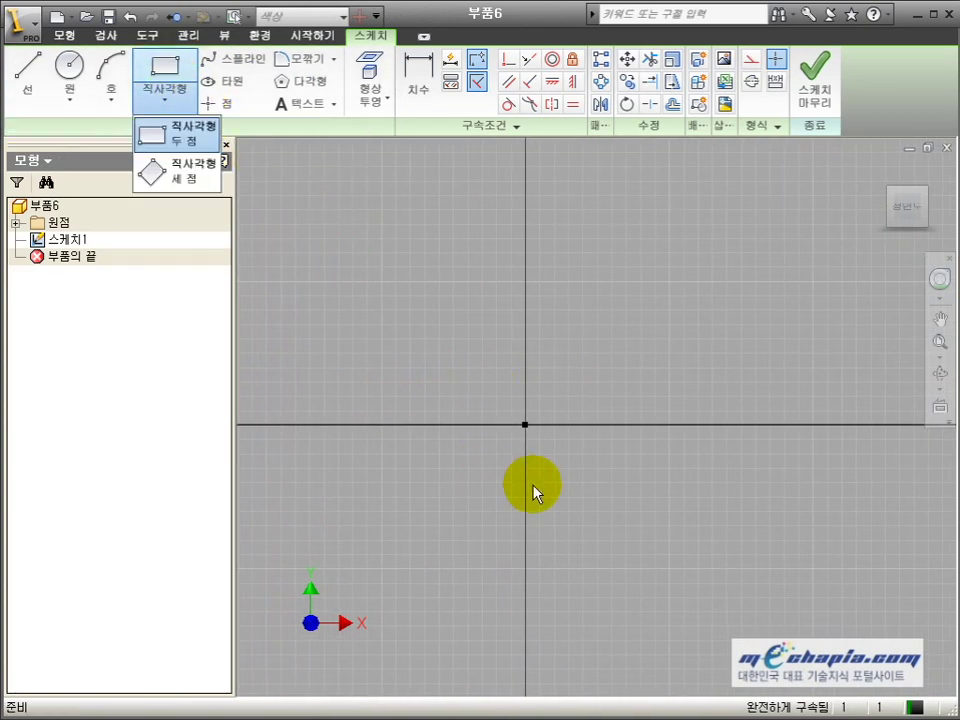
click(531, 432)
click(163, 68)
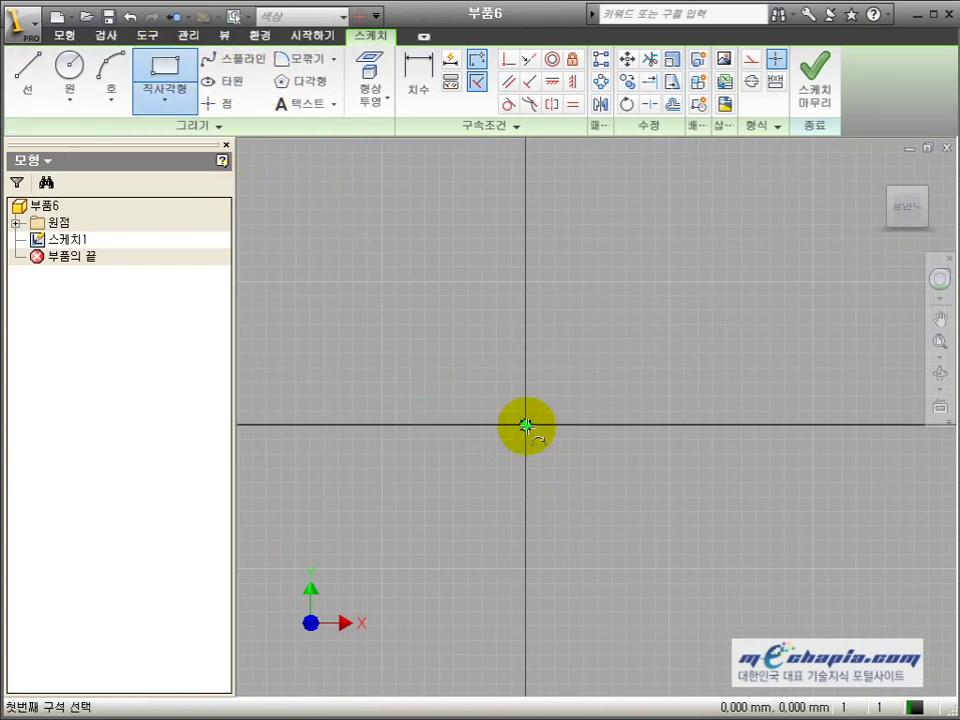
click(525, 424)
click(714, 246)
middle_drag(701, 392, 675, 406)
key(Escape)
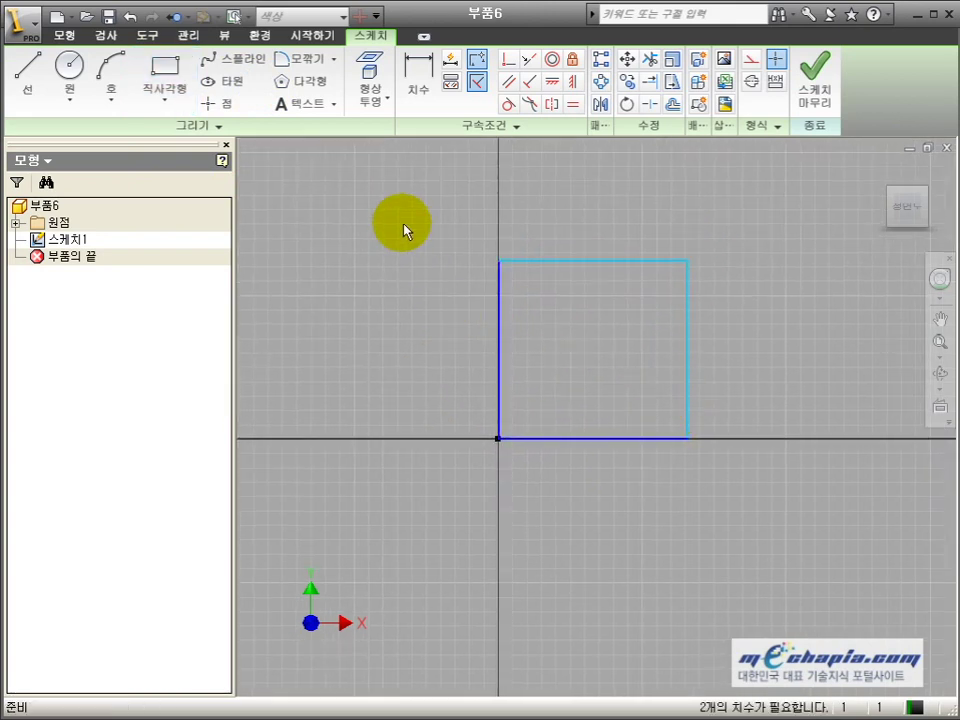
Finish the sketch and extrude the rectangle 10 mm into a solid block
click(812, 80)
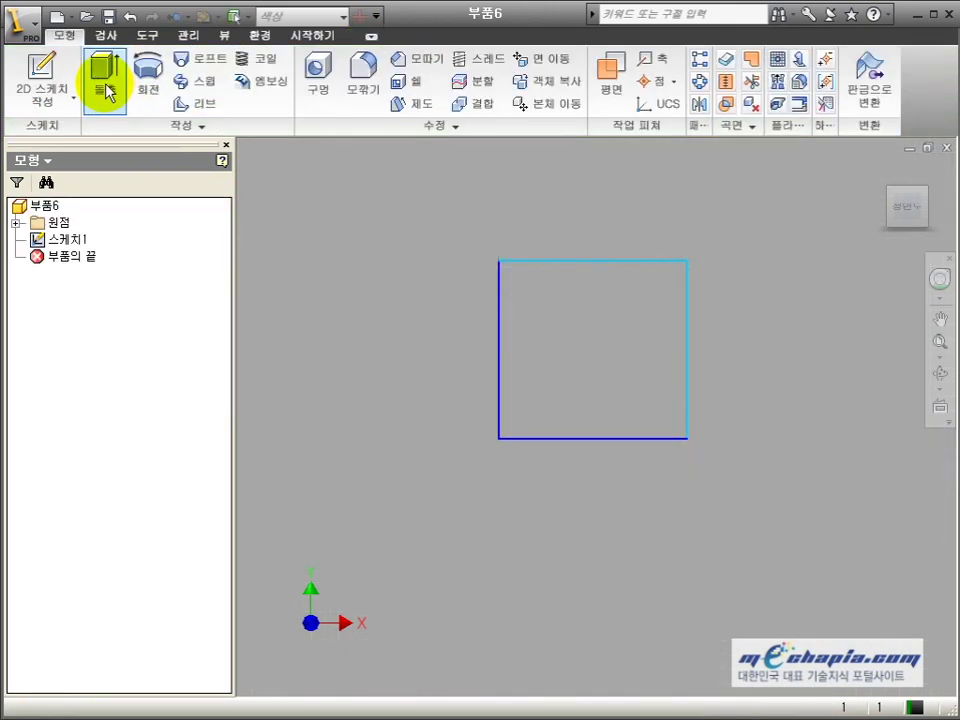
click(103, 88)
click(940, 373)
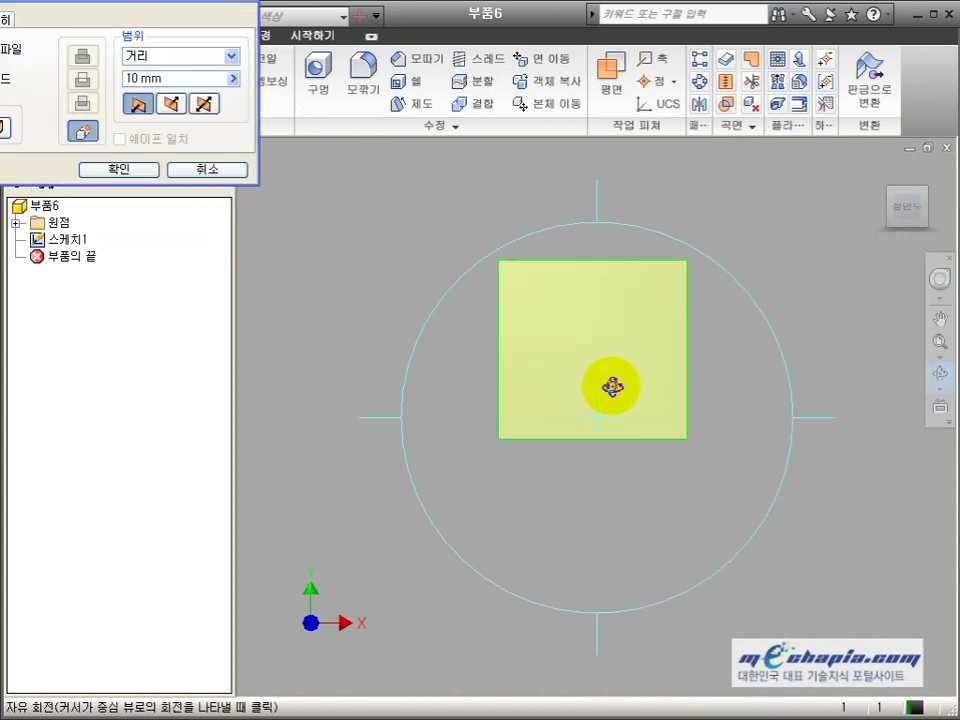
drag(611, 386, 546, 461)
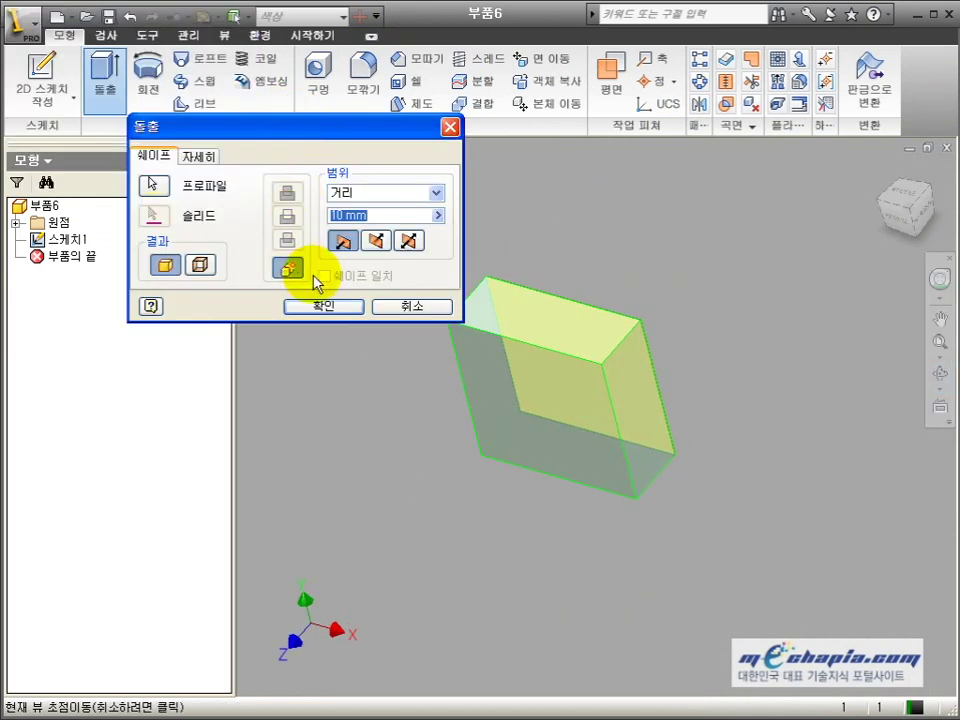
click(313, 303)
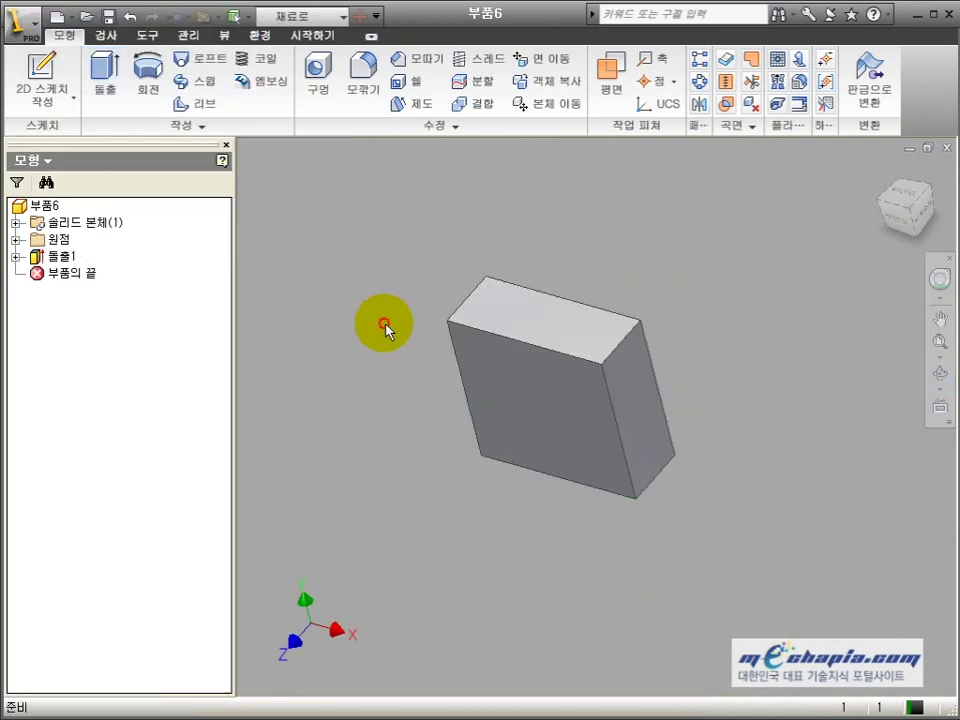
Save the block as 부품6.ipt in the active project's 전산응용 workspace folder
click(108, 16)
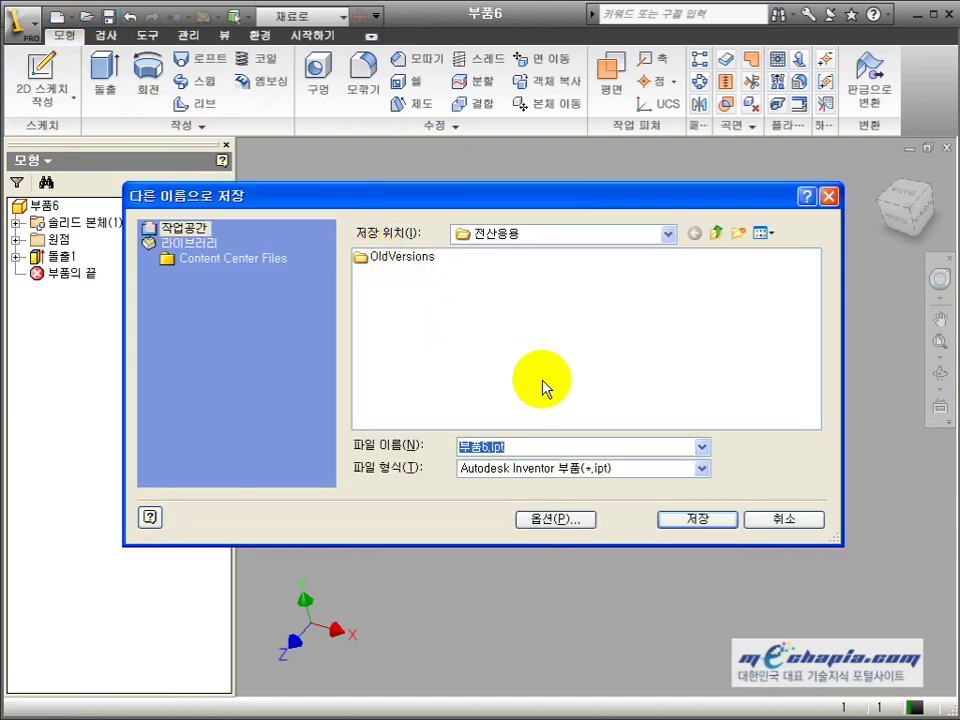
click(664, 237)
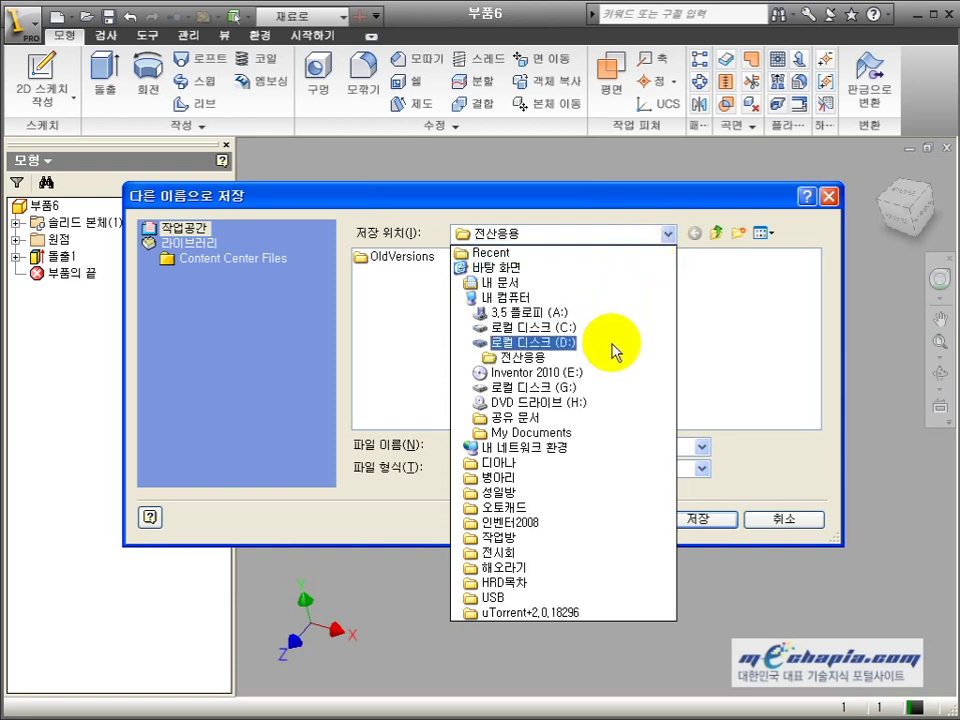
click(566, 360)
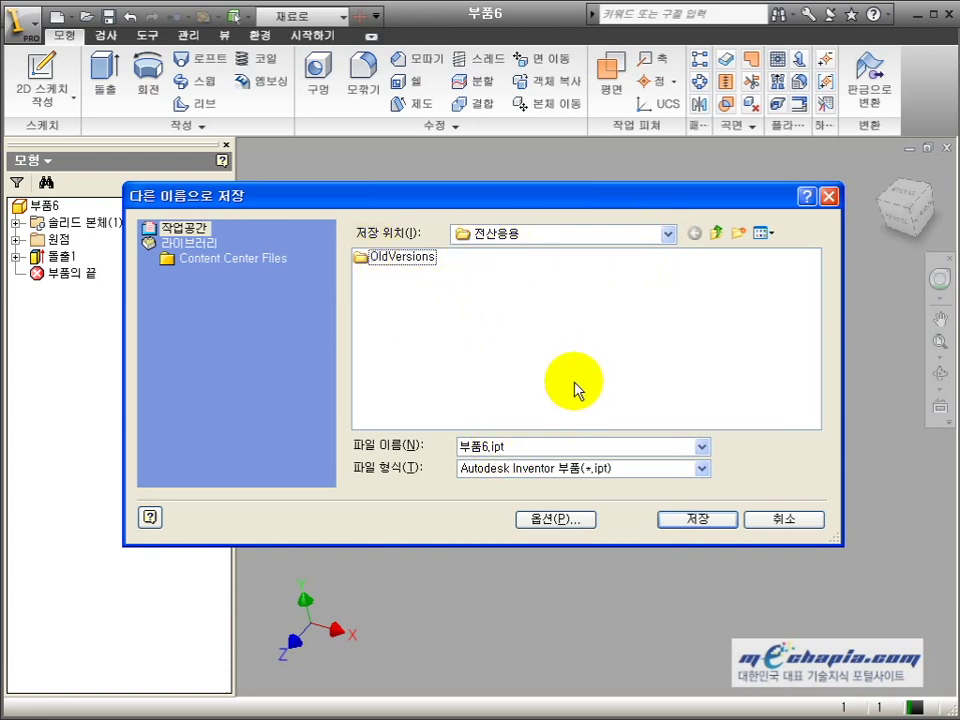
click(702, 521)
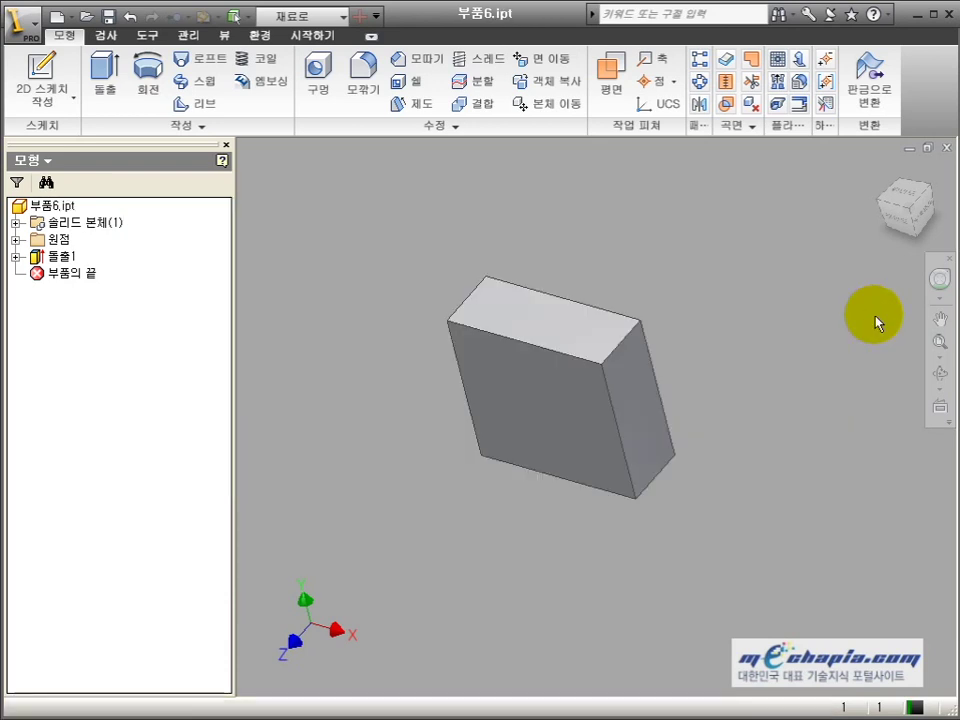
Close the part and look up 부품6.ipt in the 전산응용 workspace through the Open dialog
click(953, 148)
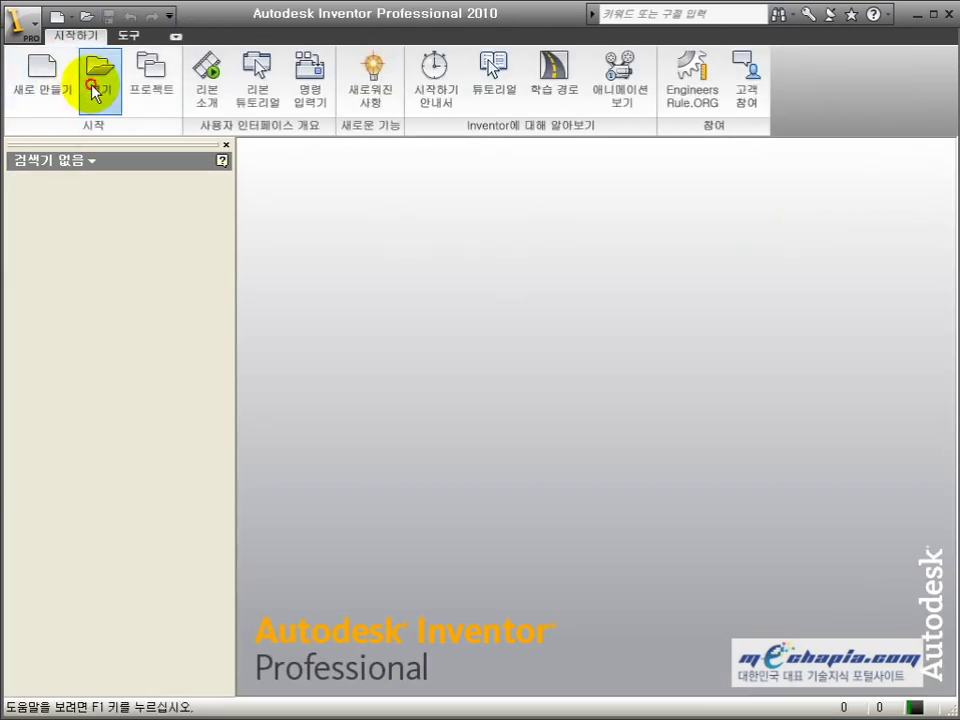
click(96, 84)
click(398, 275)
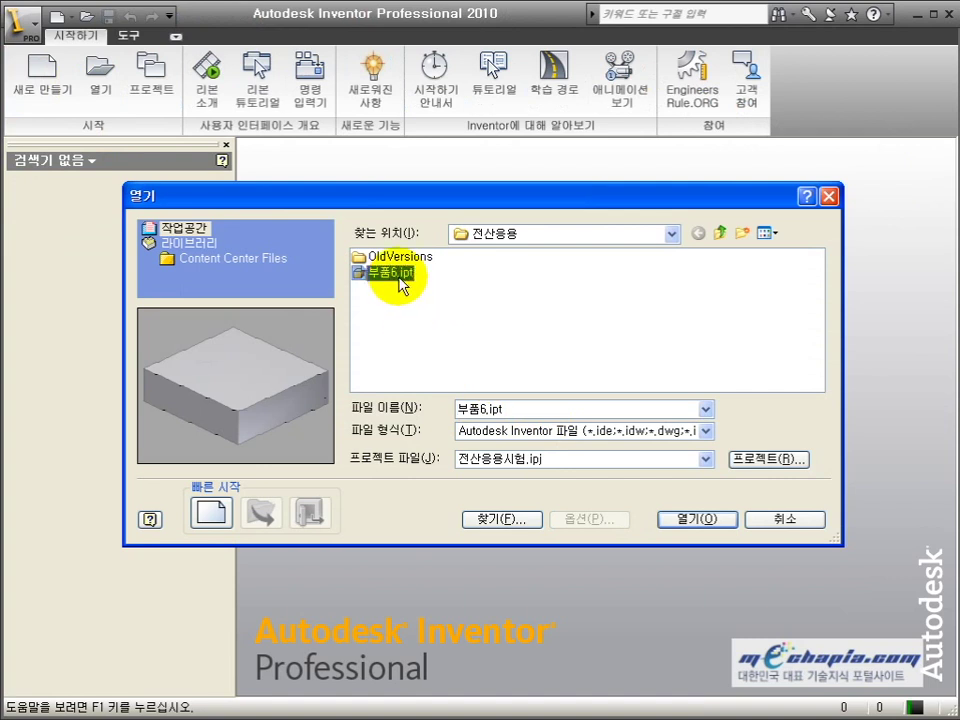
Show all file types in the 전산응용 folder, examine 부품6.ipt and 전산응용시험.ipj, and leave without opening a file
click(540, 431)
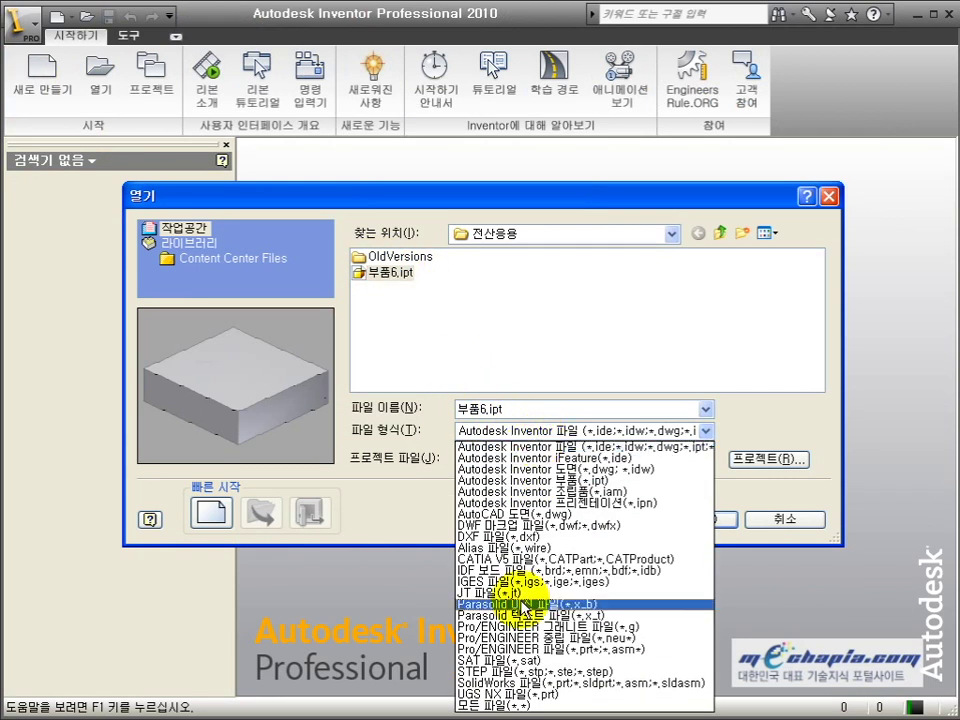
click(500, 703)
click(444, 292)
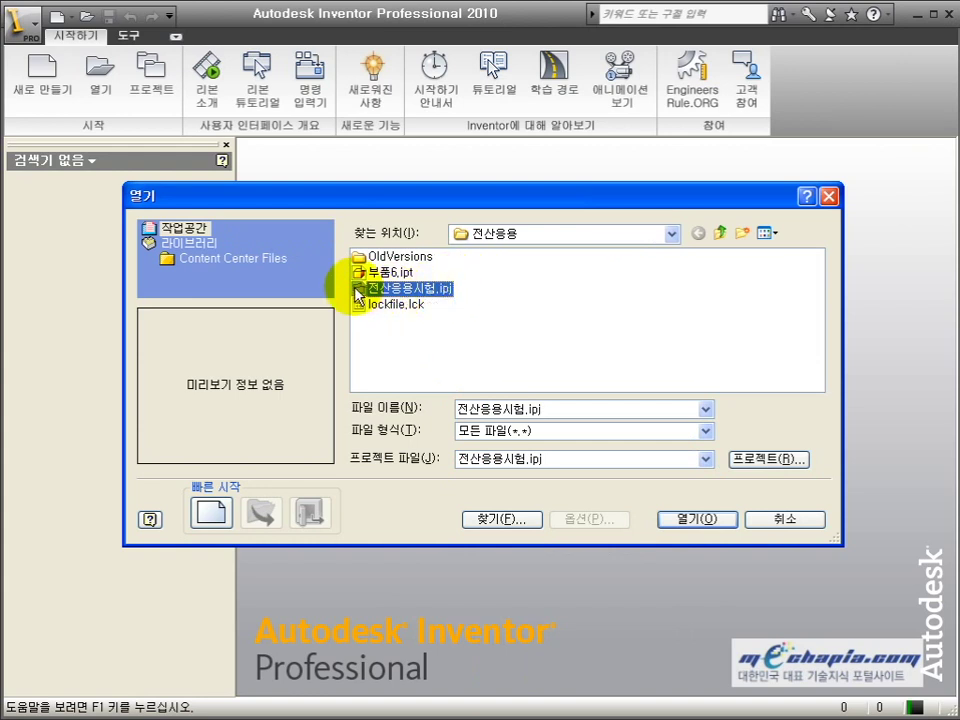
click(388, 272)
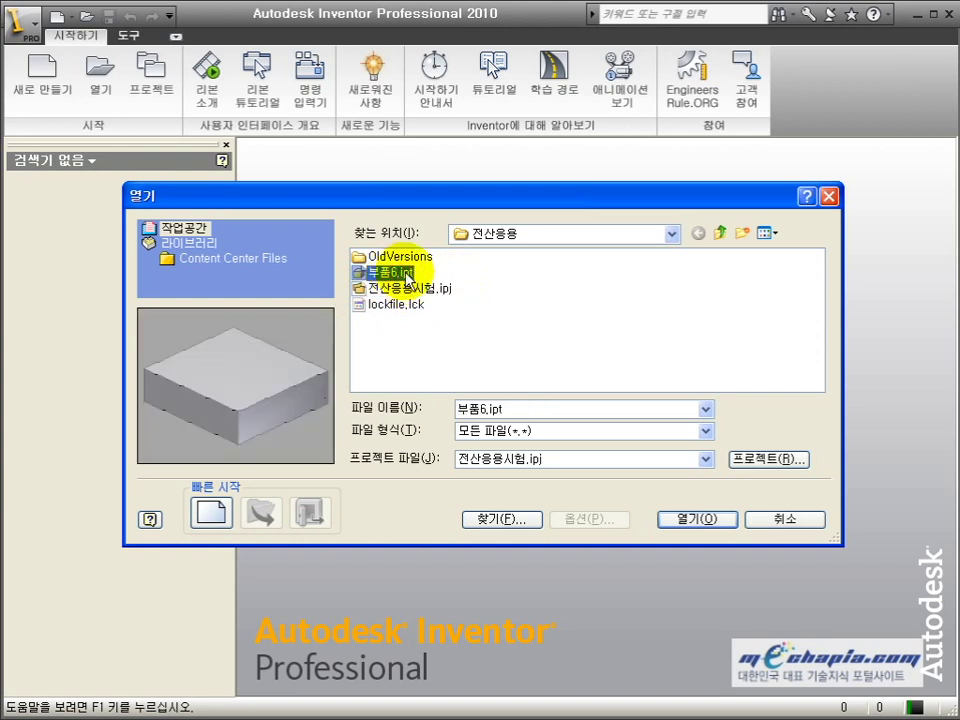
click(418, 292)
click(388, 273)
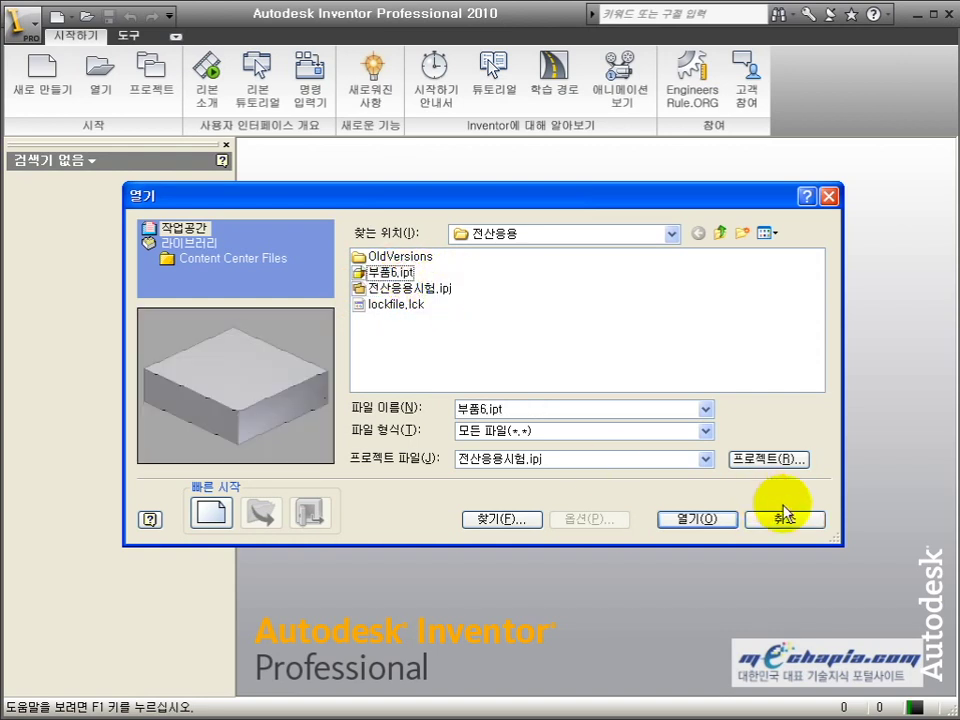
key(Escape)
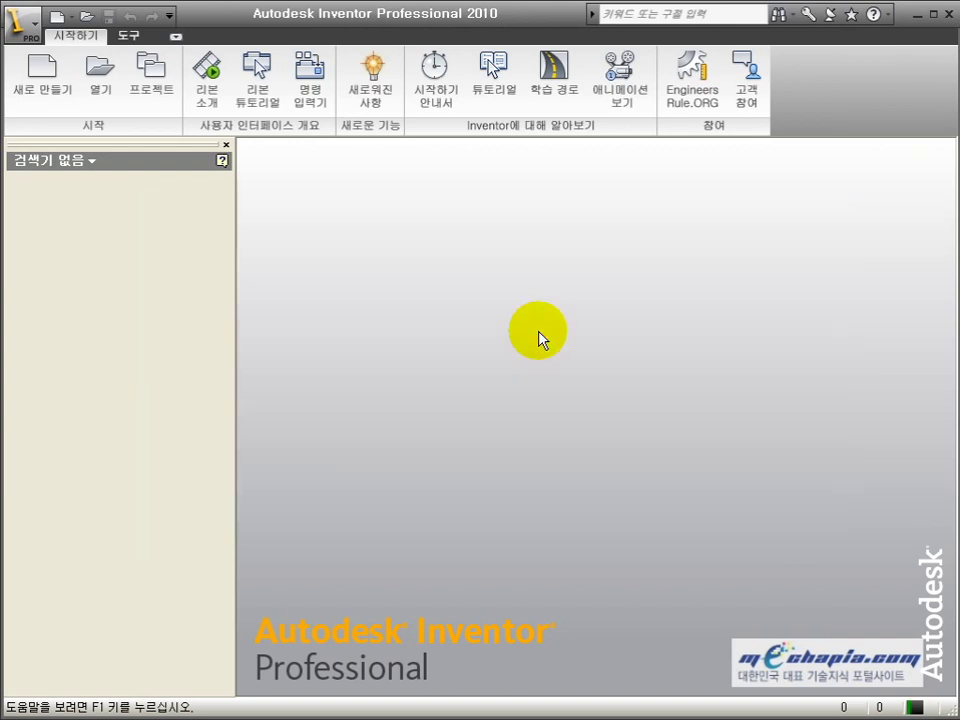
Create a new assembly from the Standard.iam template and place one instance of 부품6.ipt from the workspace
click(60, 88)
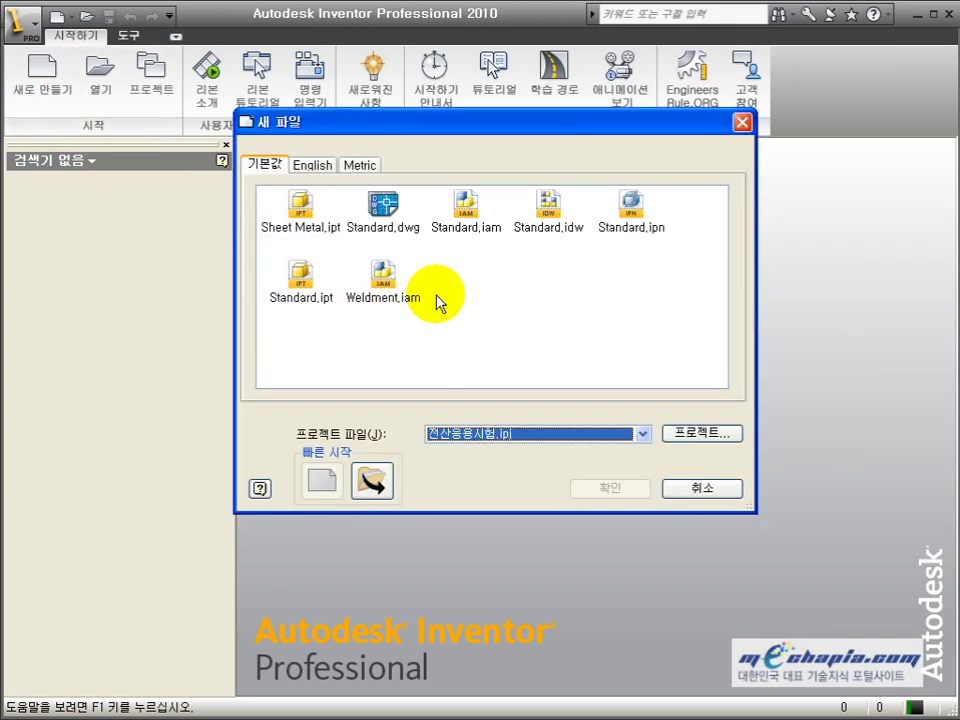
double_click(471, 227)
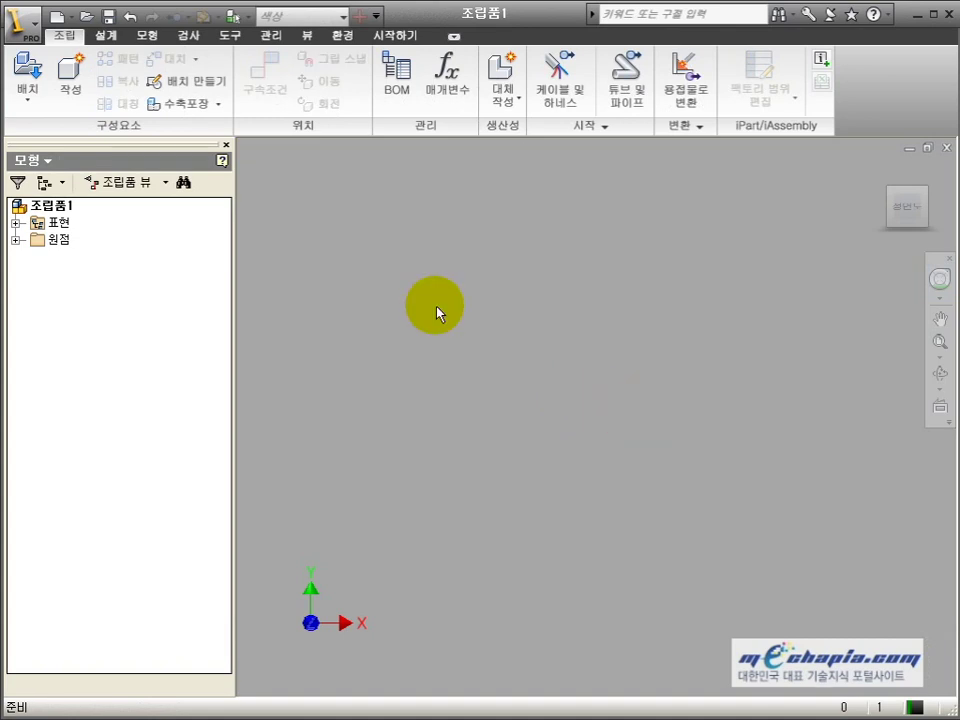
click(28, 72)
double_click(383, 274)
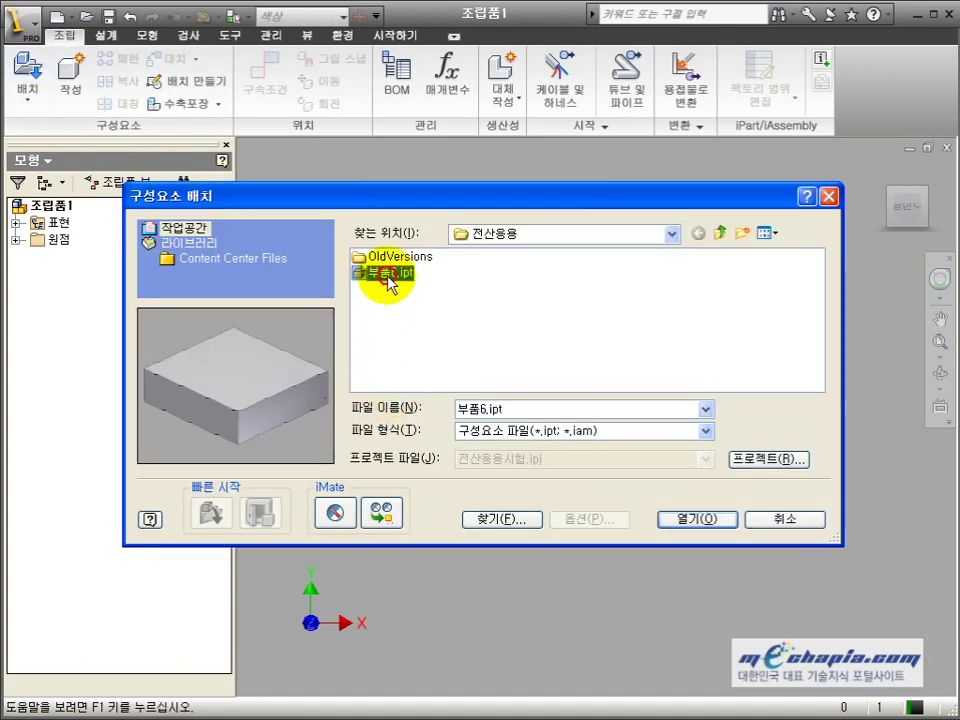
scroll(479, 381, up, 5)
key(Escape)
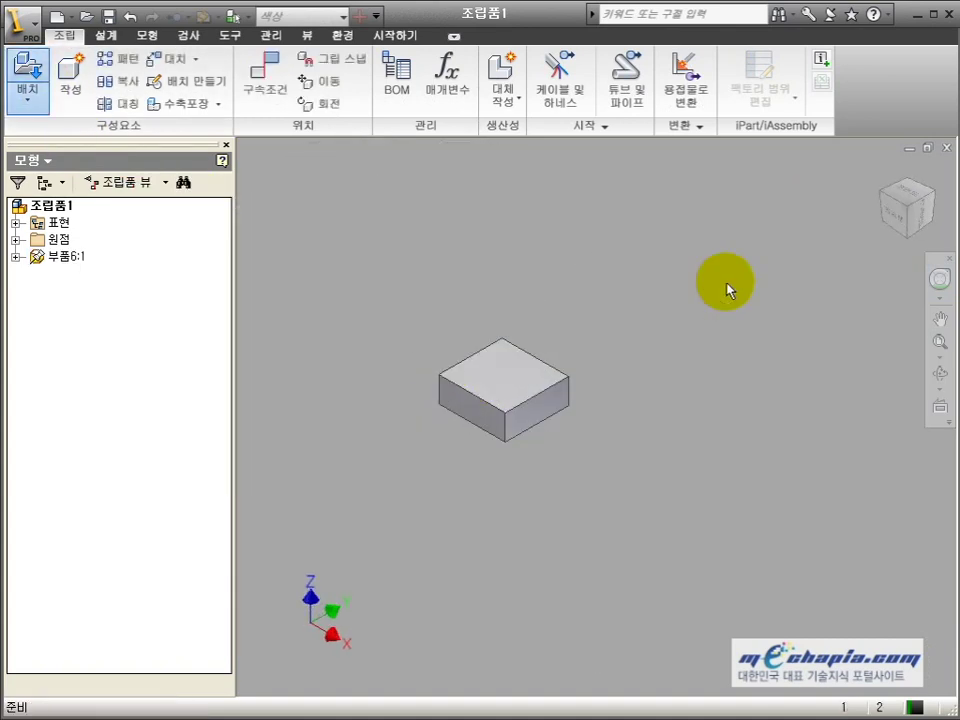
Start saving the assembly, browse the save location from the workspace folder to drive D:, and cancel the save
click(106, 17)
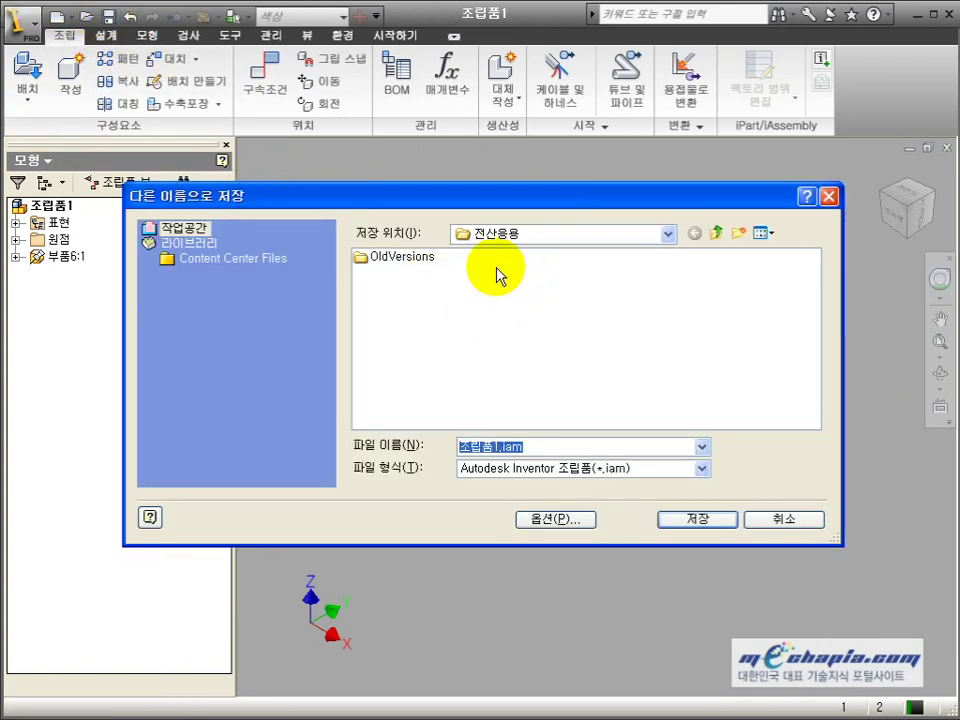
click(667, 234)
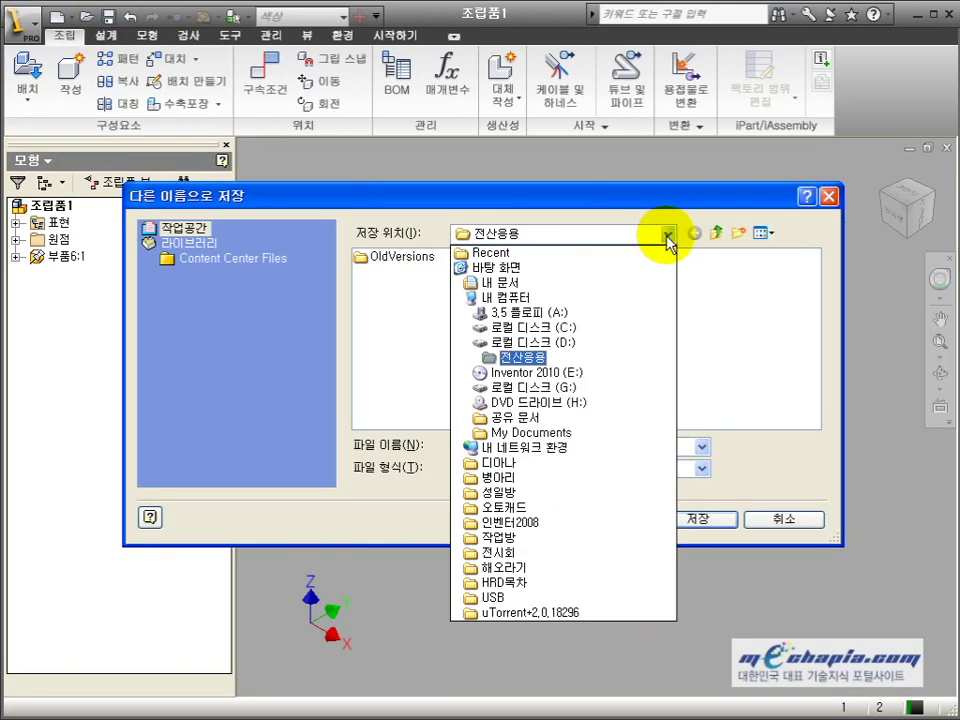
click(620, 341)
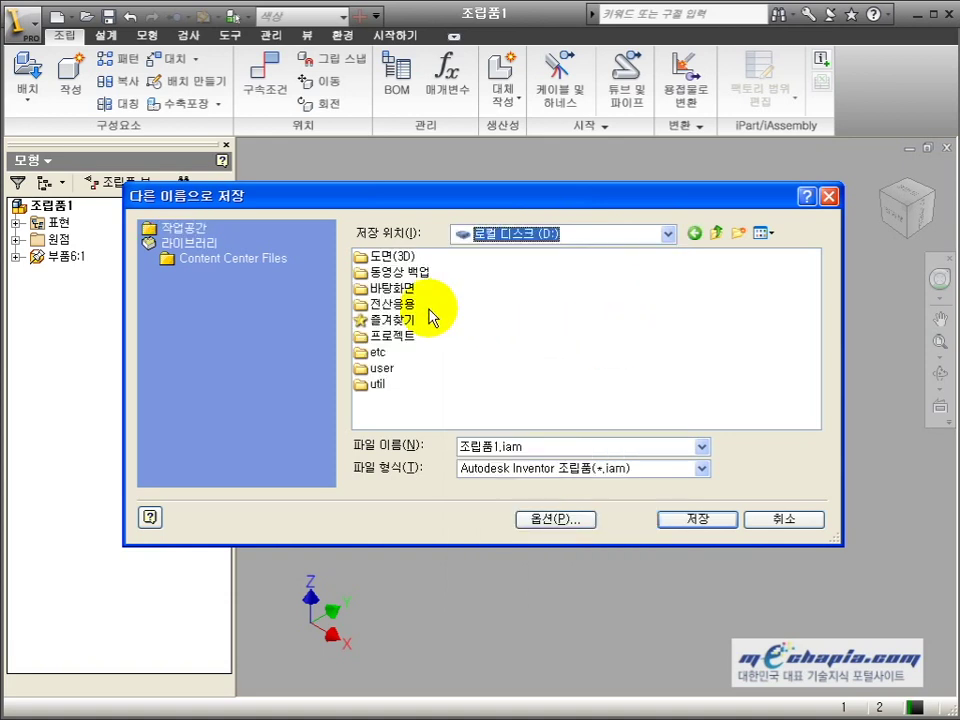
key(Escape)
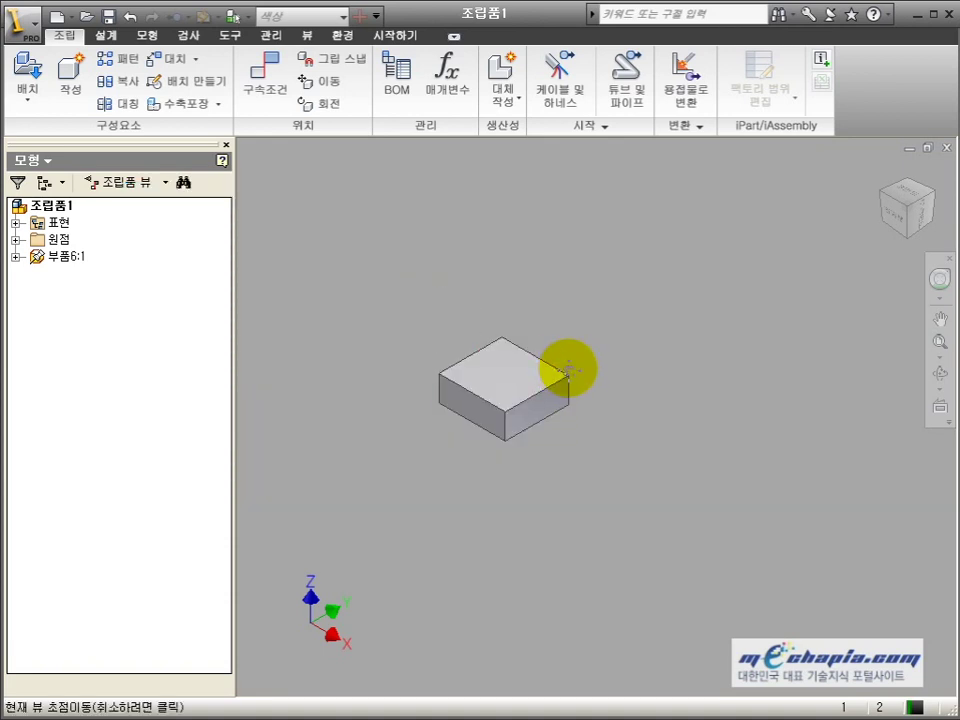
Close the assembly with the placed block without saving its changes
middle_drag(561, 371, 596, 349)
scroll(598, 356, up, 3)
scroll(596, 358, up, 3)
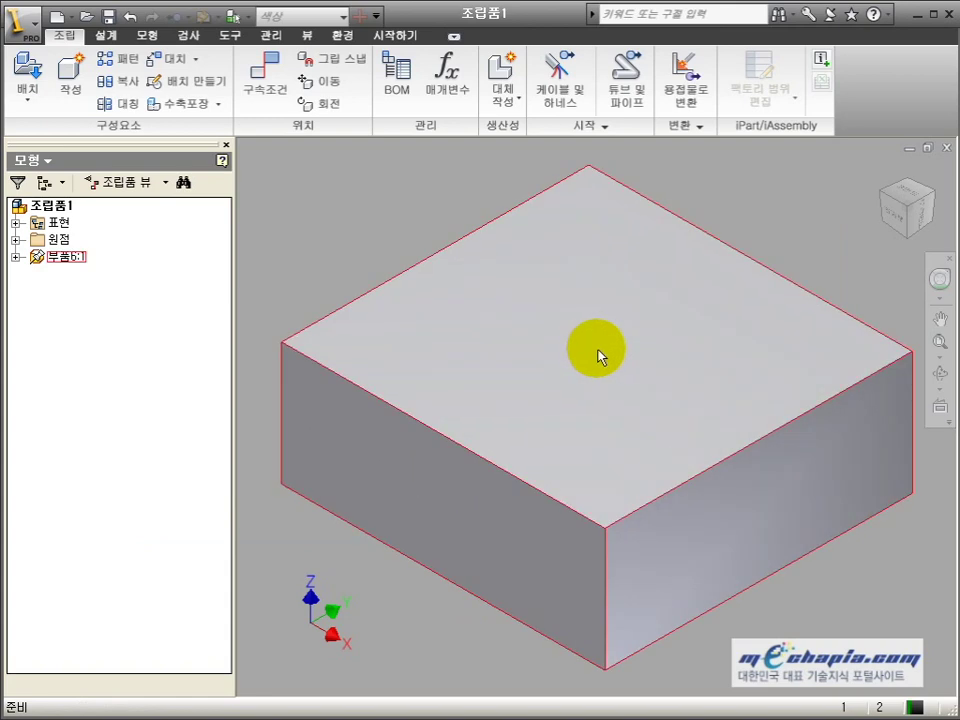
scroll(596, 355, down, 4)
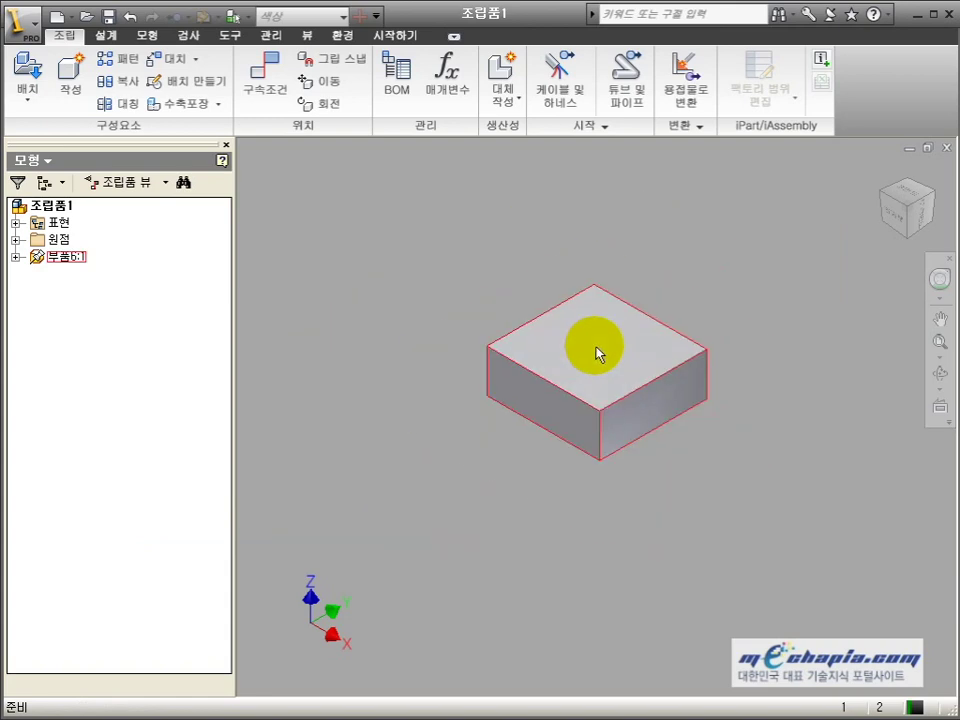
middle_drag(714, 371, 654, 369)
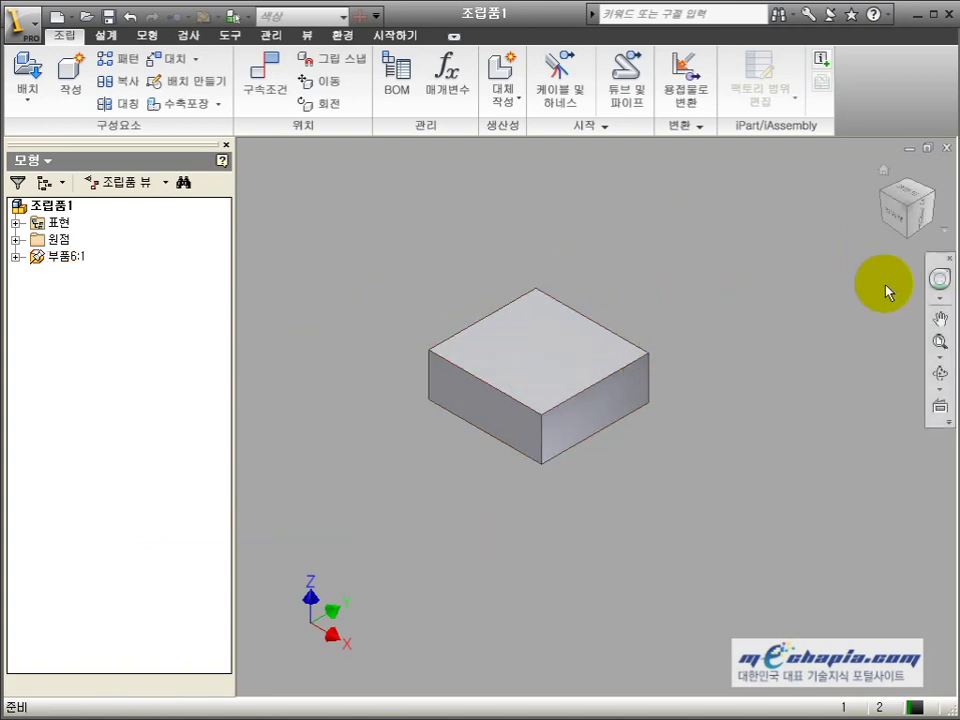
click(946, 147)
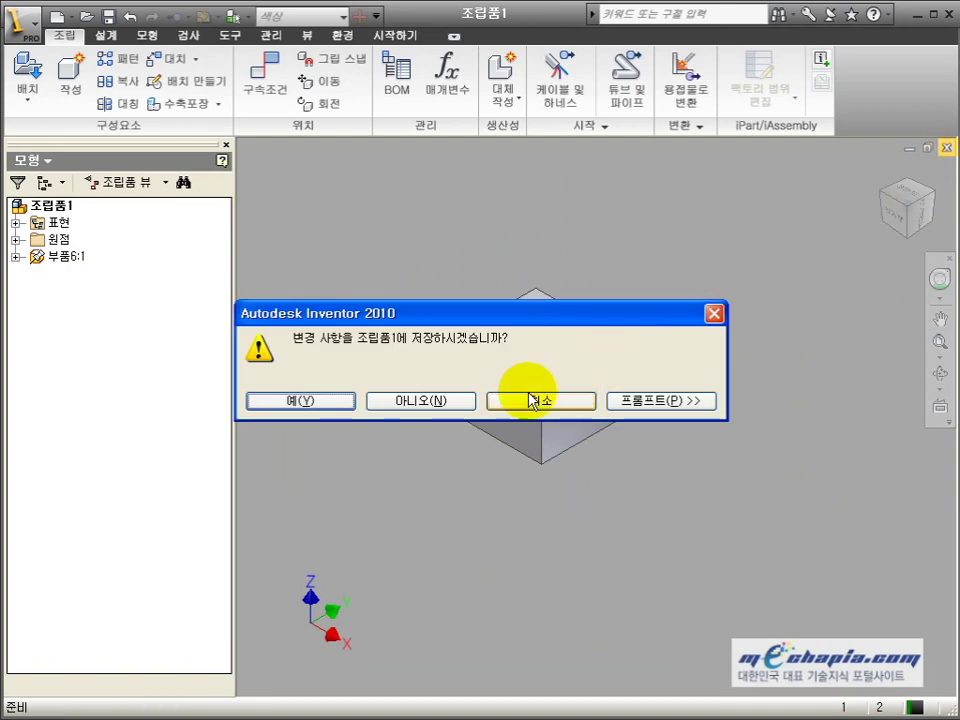
click(436, 401)
Open the project manager and compare the location and settings of 전산응용시험 with other projects such as iLogic 2011 Samples
click(150, 72)
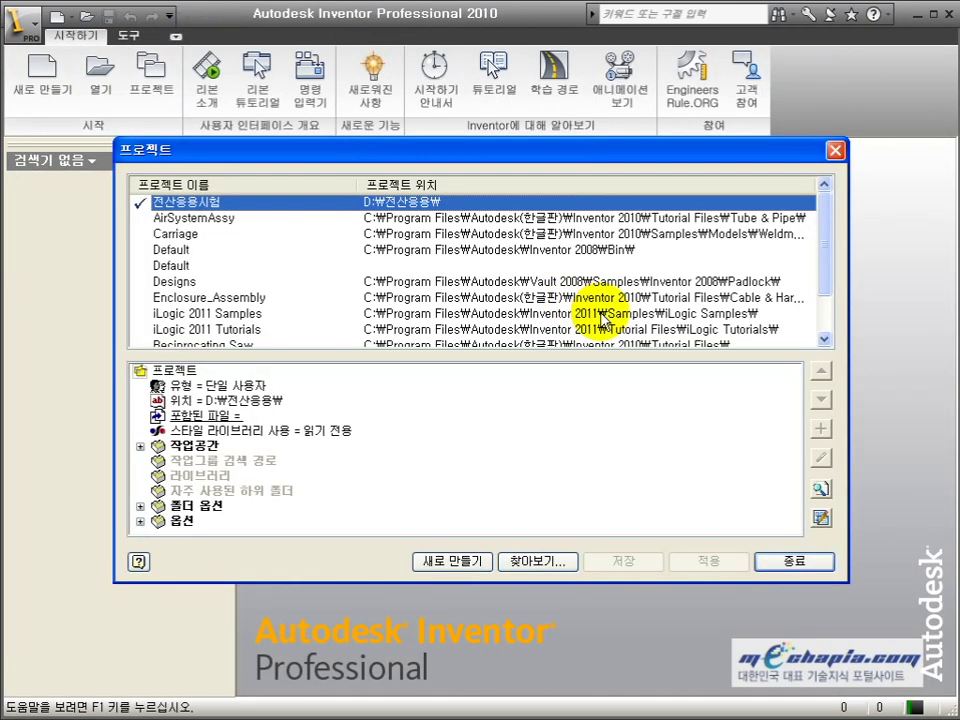
click(396, 232)
click(251, 203)
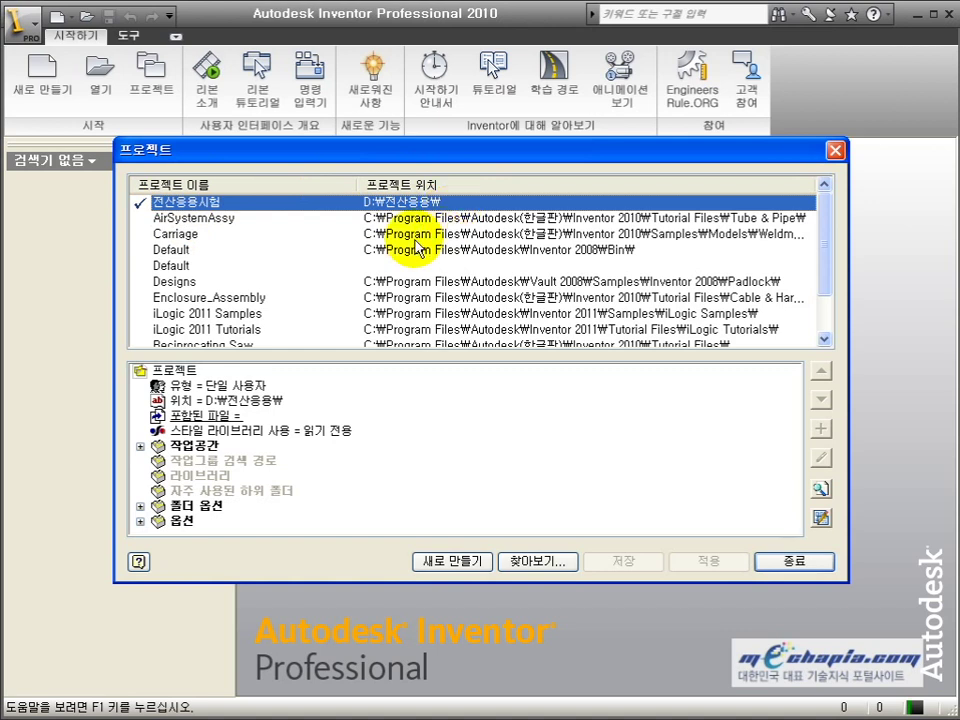
double_click(311, 205)
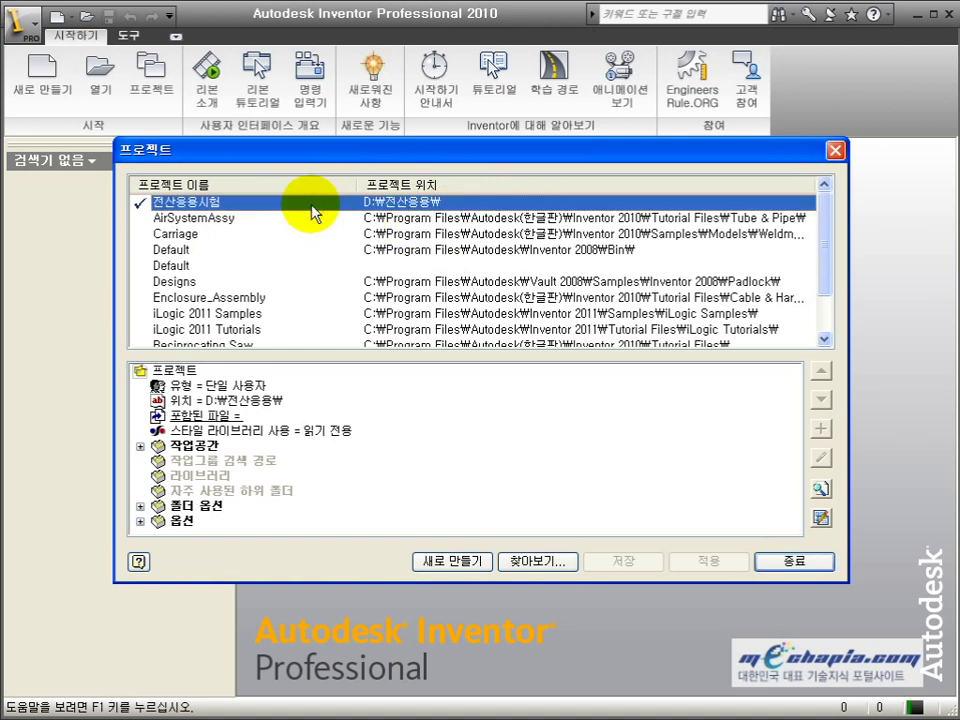
click(220, 313)
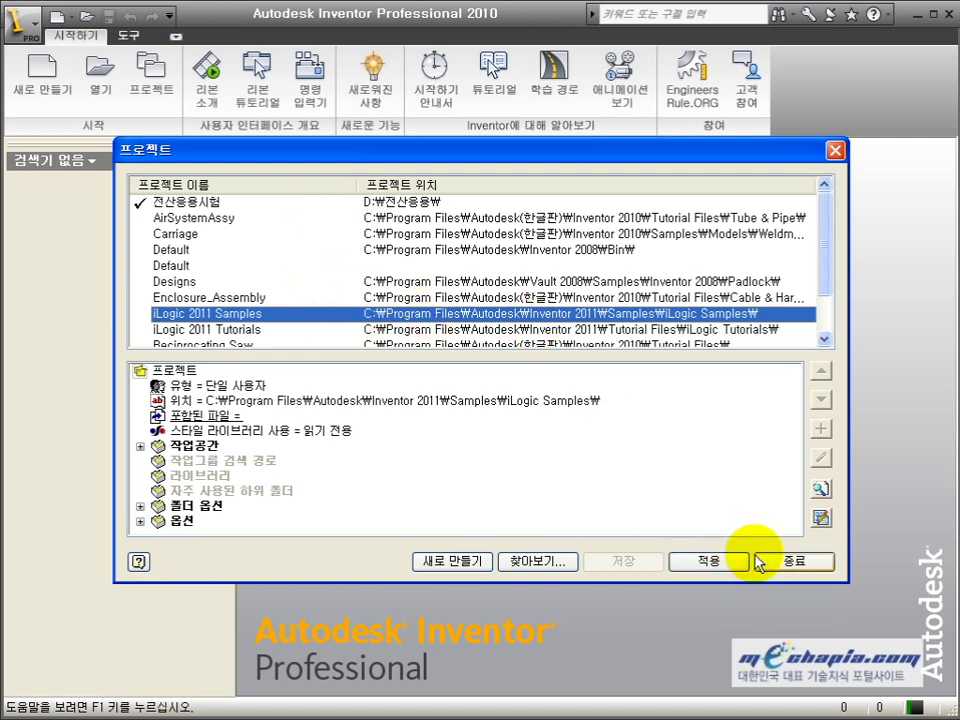
click(278, 204)
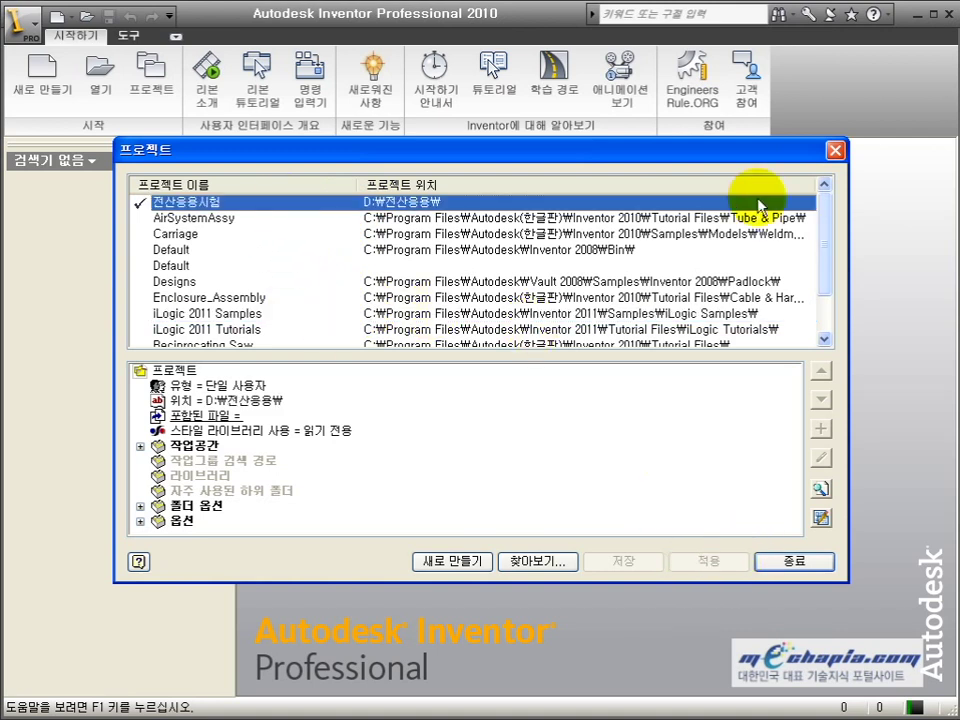
Make the Default project without a listed location the active project and close the project manager
click(190, 266)
double_click(192, 268)
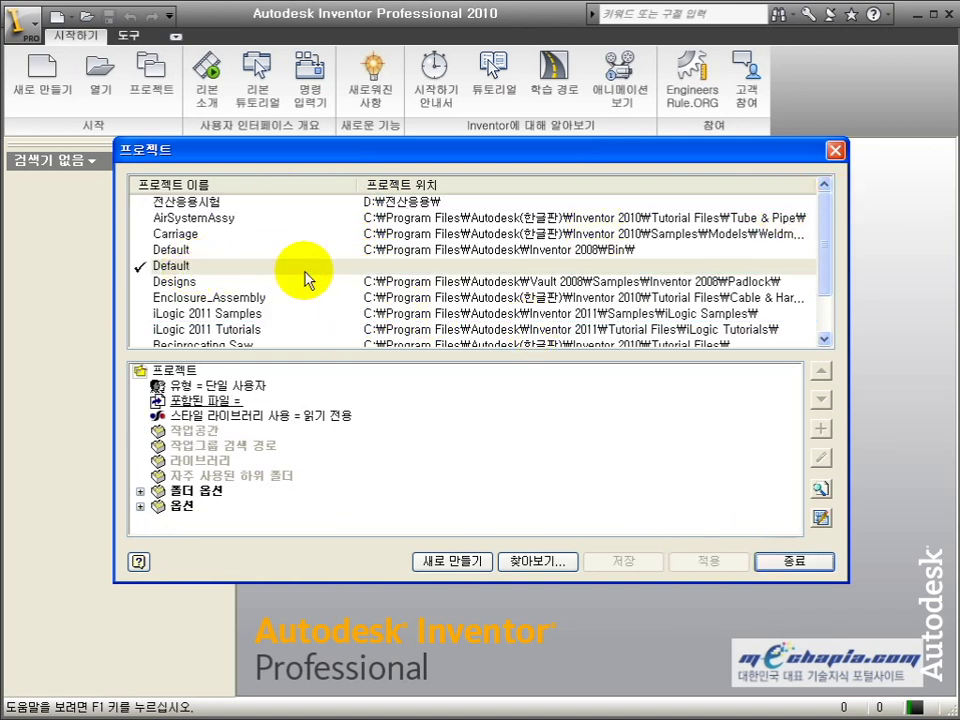
click(161, 266)
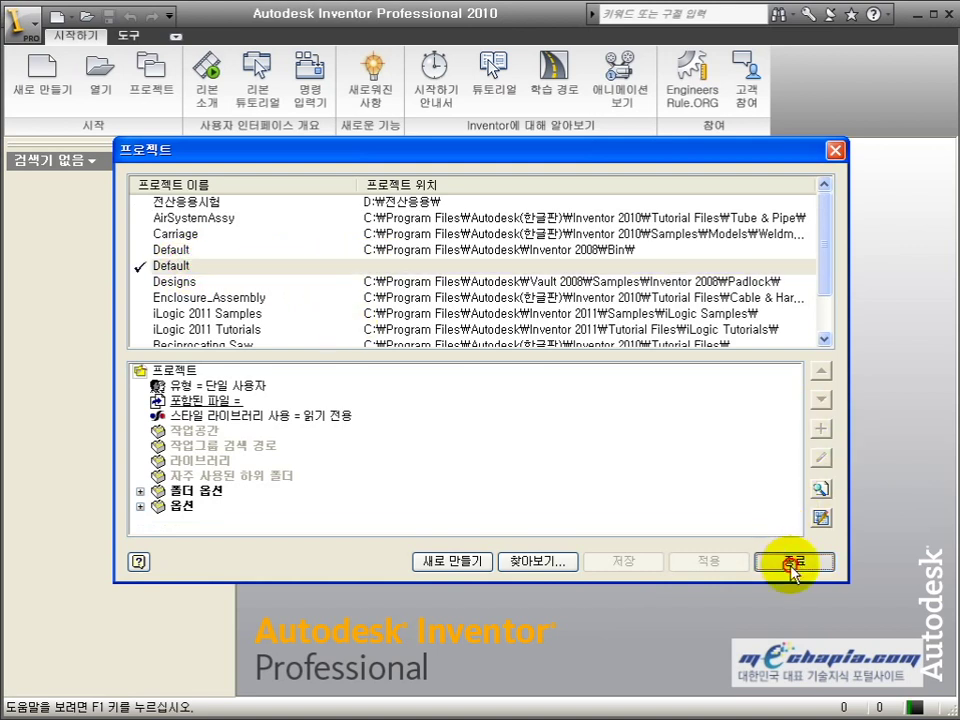
click(791, 561)
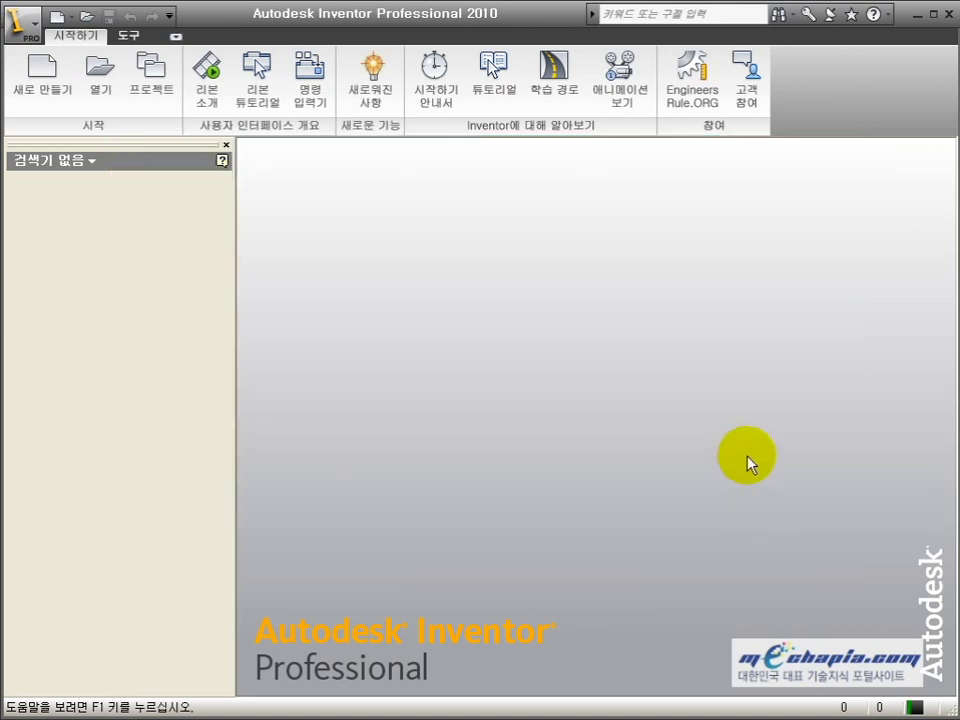